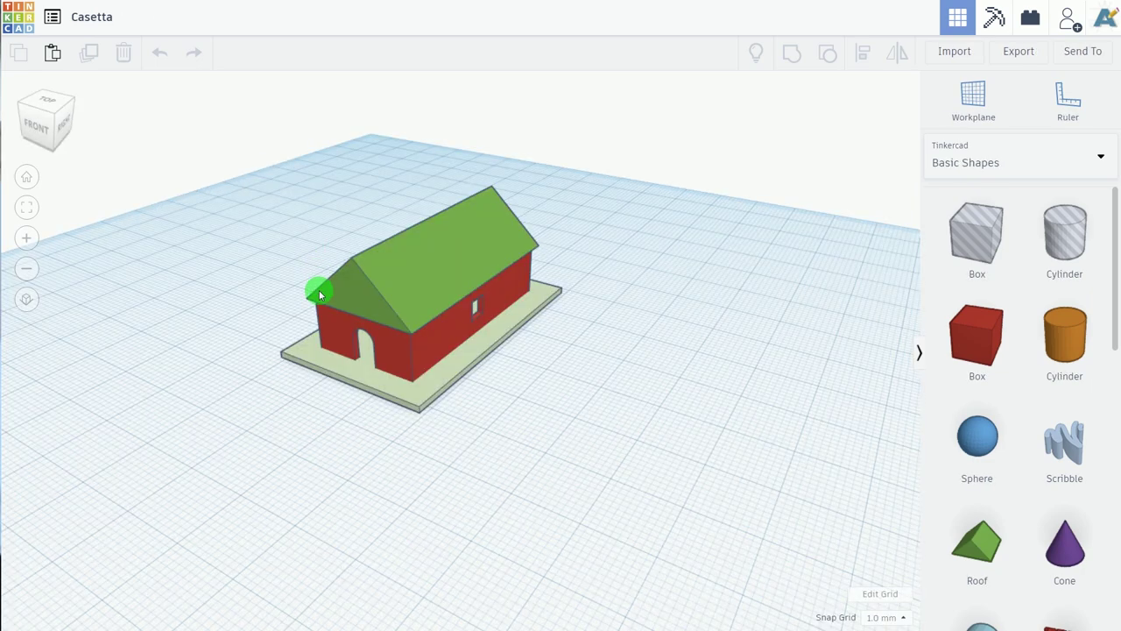
# - Place a red box from Basic Shapes onto the workplane
pyautogui.moveTo(320, 295)
pyautogui.mouseDown(button='right')
pyautogui.moveTo(95, 361)
pyautogui.moveTo(318, 408)
pyautogui.moveTo(358, 400)
pyautogui.mouseUp(button='right')
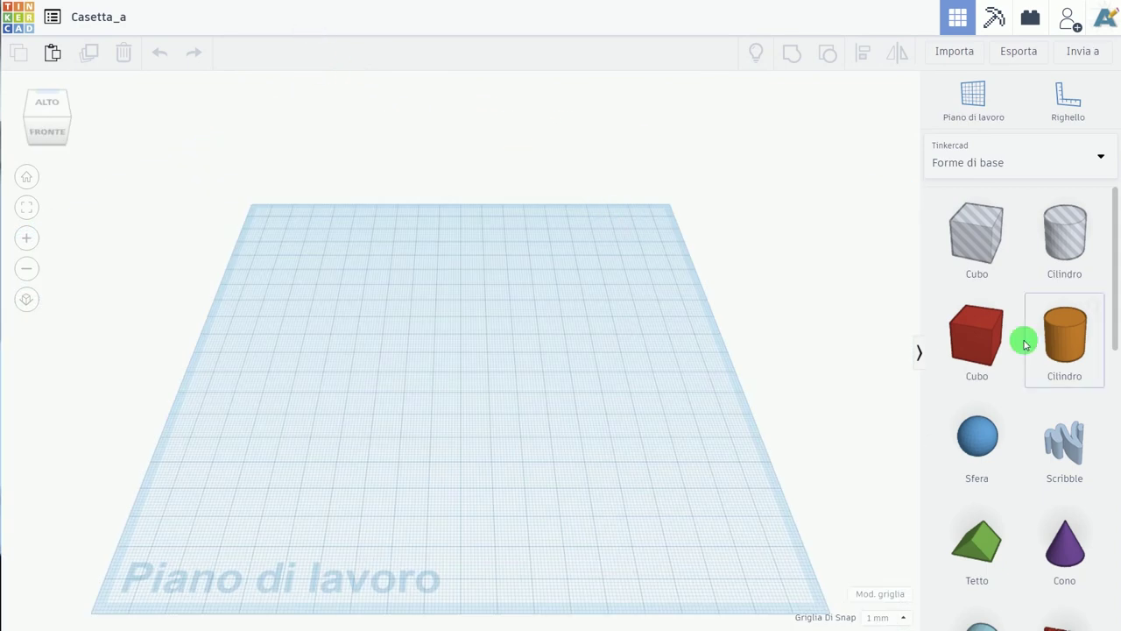
pyautogui.moveTo(988, 342); pyautogui.dragTo(412, 340)
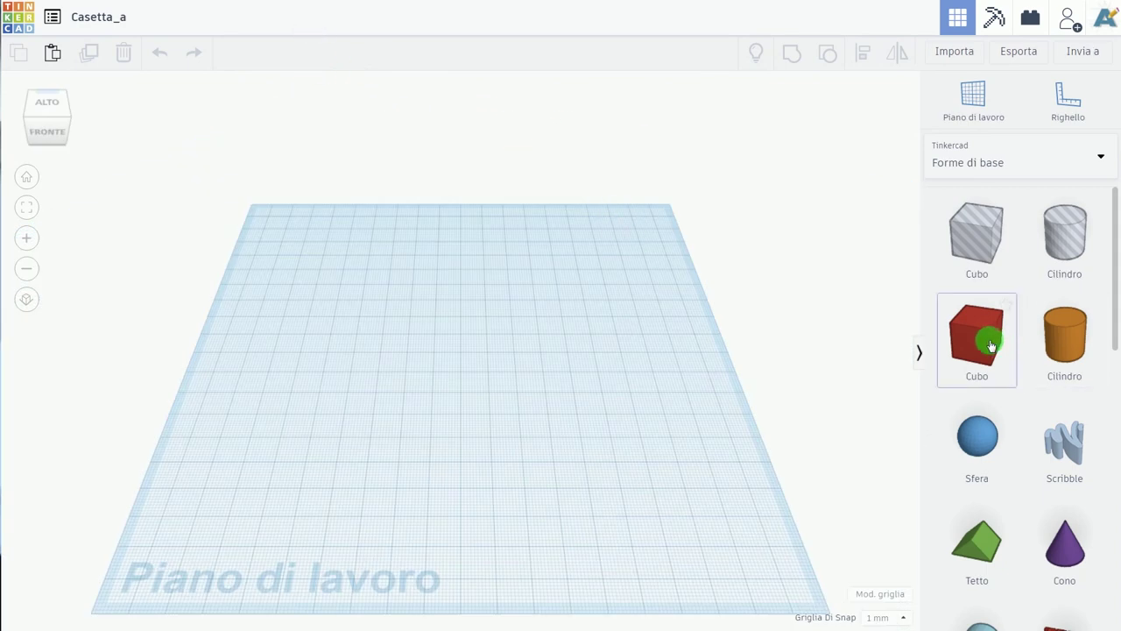
pyautogui.moveTo(499, 383)
pyautogui.mouseDown(button='right')
pyautogui.moveTo(383, 394)
pyautogui.moveTo(421, 405)
pyautogui.mouseUp(button='right')
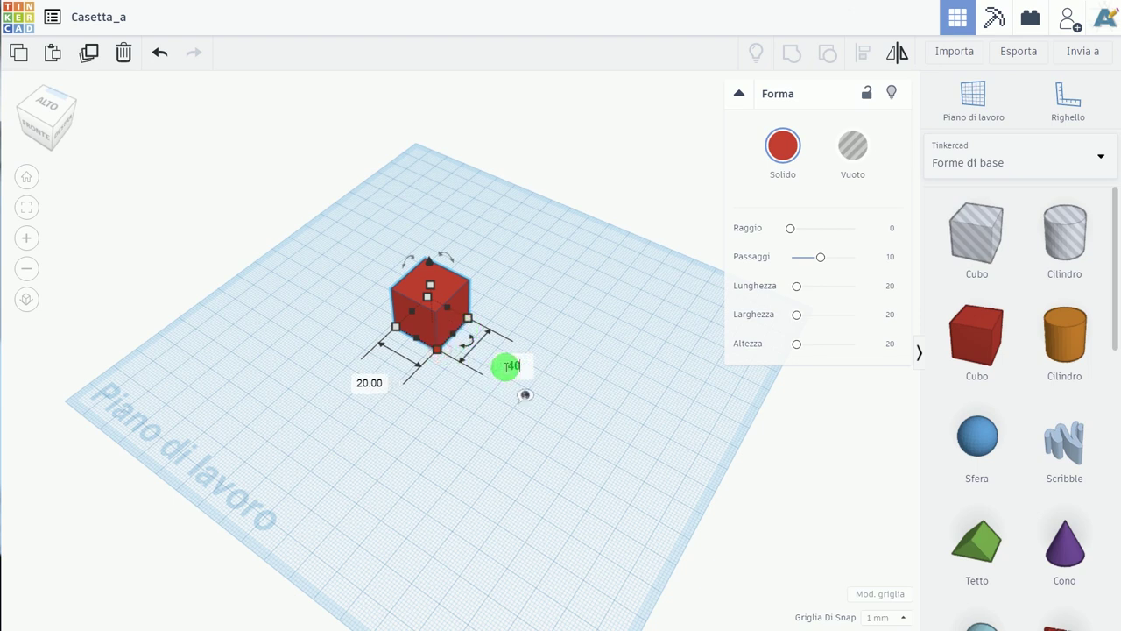
# - Resize the box to 40 long and 10 high
pyautogui.press('Return')
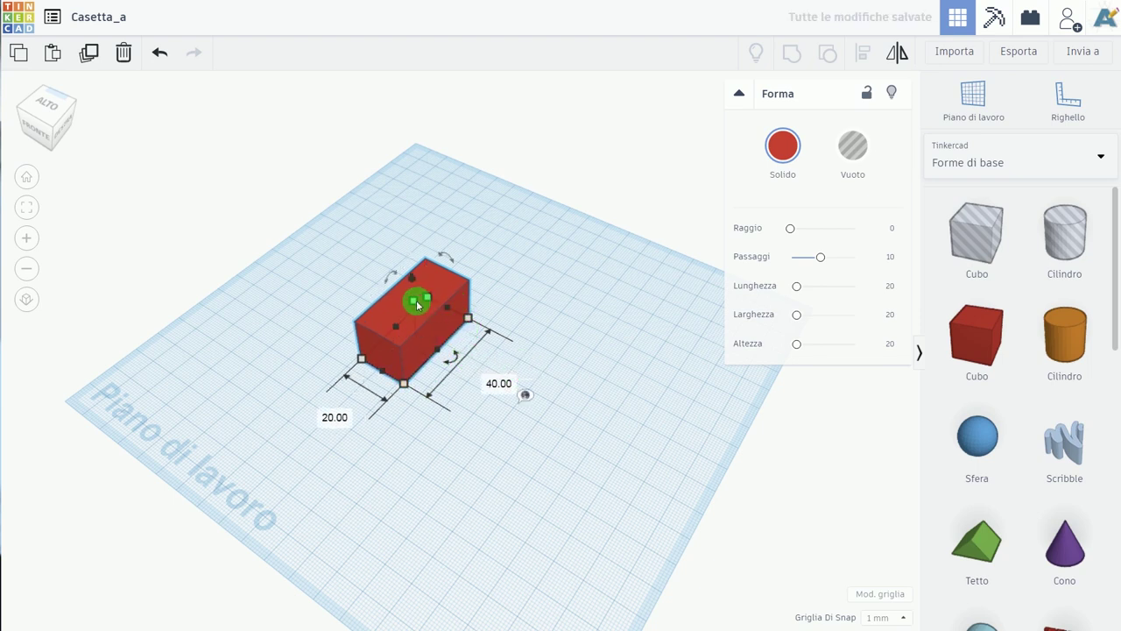
pyautogui.moveTo(414, 304); pyautogui.dragTo(484, 369)
pyautogui.click(488, 321)
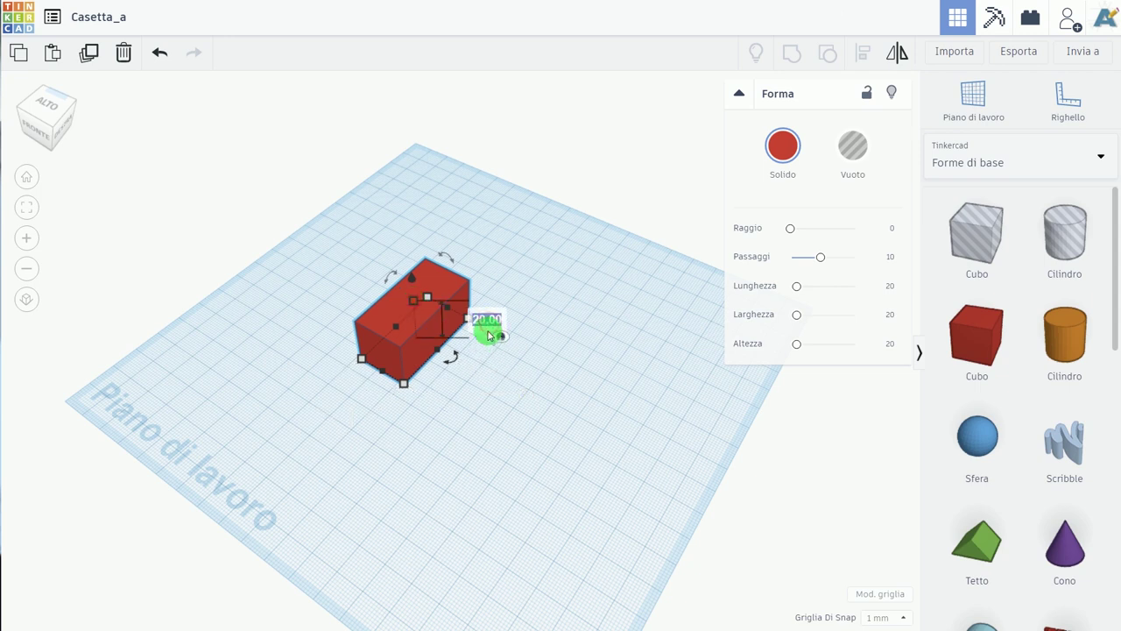
pyautogui.write('10')
pyautogui.press('Return')
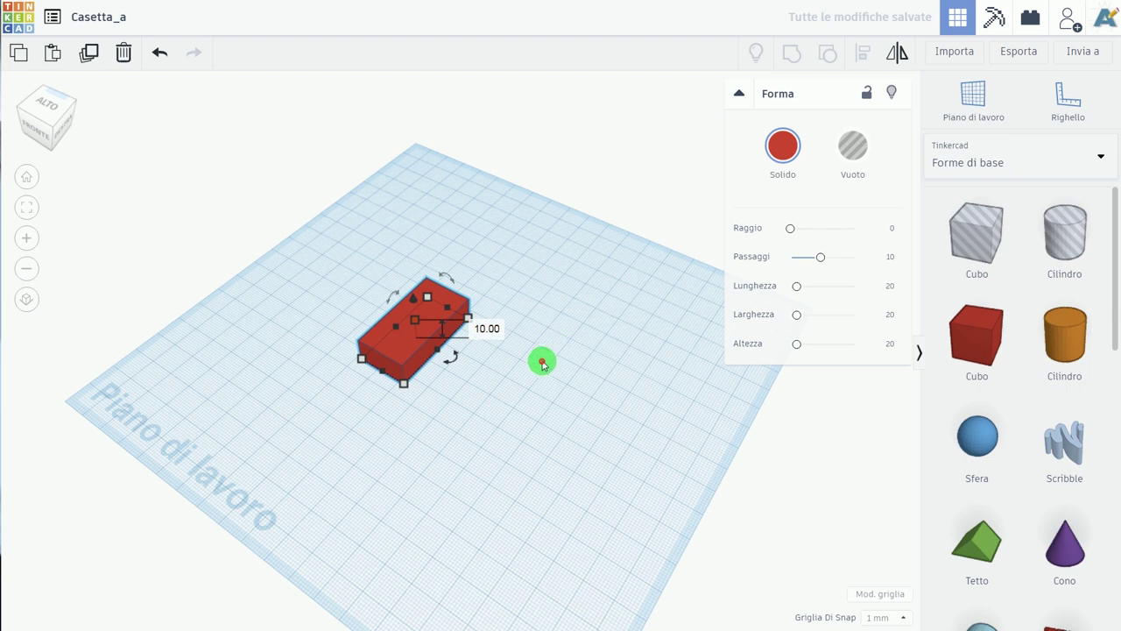
pyautogui.click(542, 363)
pyautogui.click(426, 326)
pyautogui.click(89, 56)
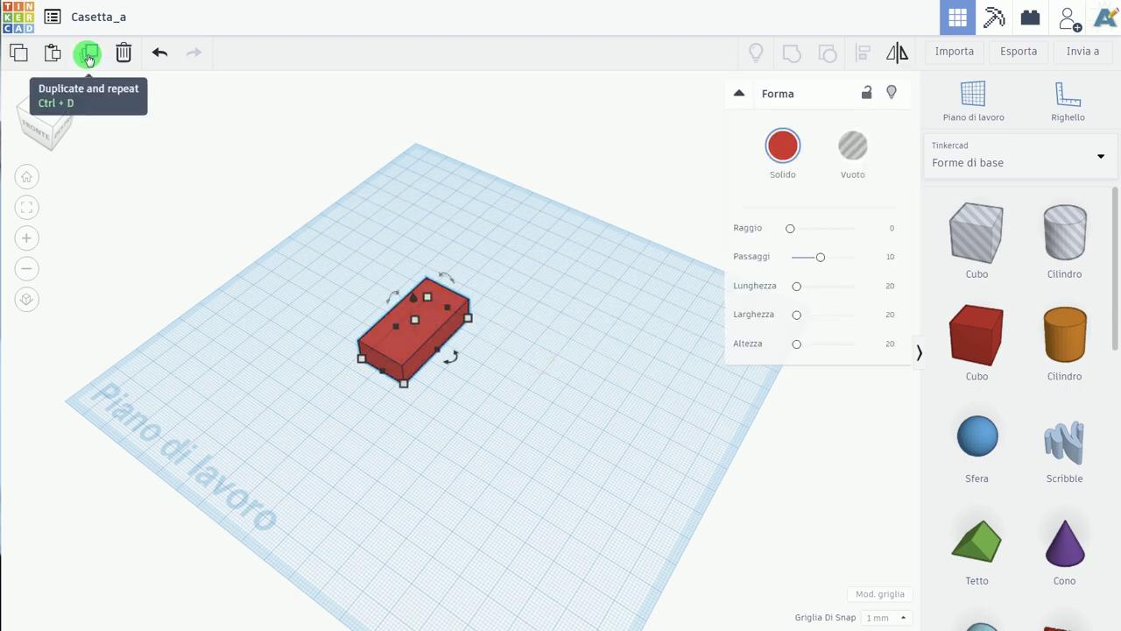
# - Resize the duplicate box to 18 wide, 38 long and 18 high
pyautogui.scroll(3, 395, 363)
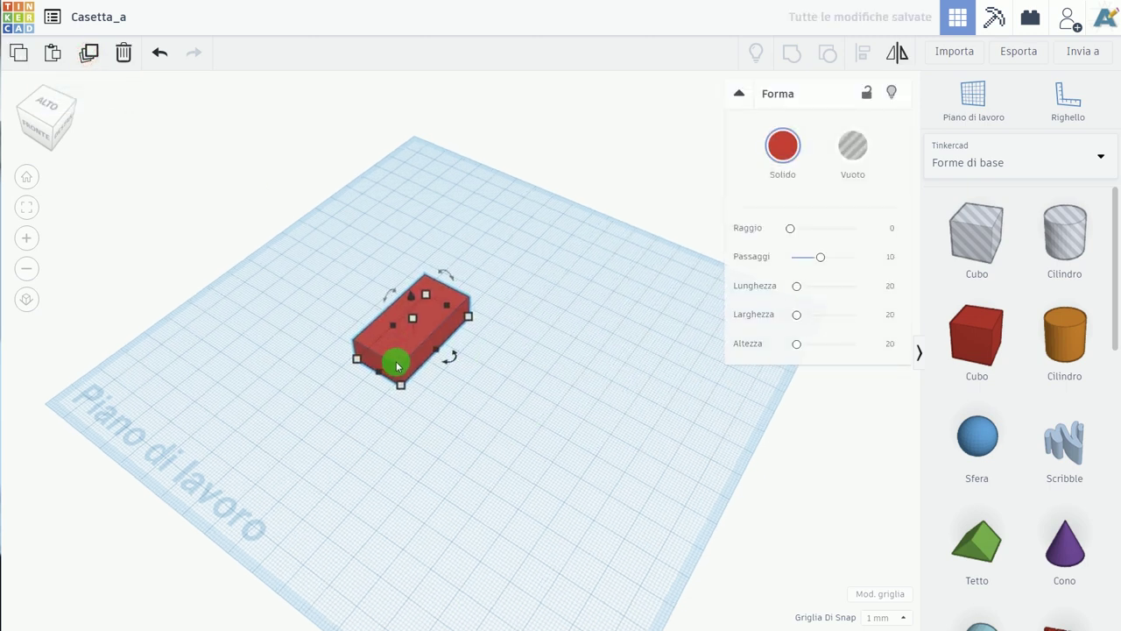
pyautogui.scroll(1, 305, 333)
pyautogui.scroll(1, 306, 333)
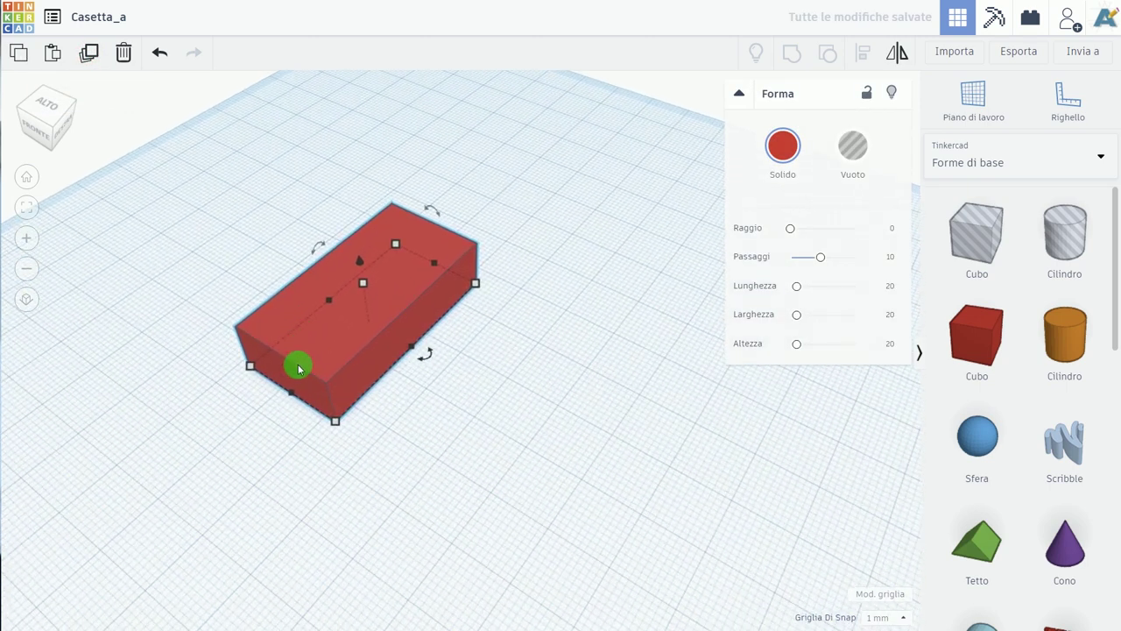
pyautogui.moveTo(427, 363); pyautogui.dragTo(427, 364)
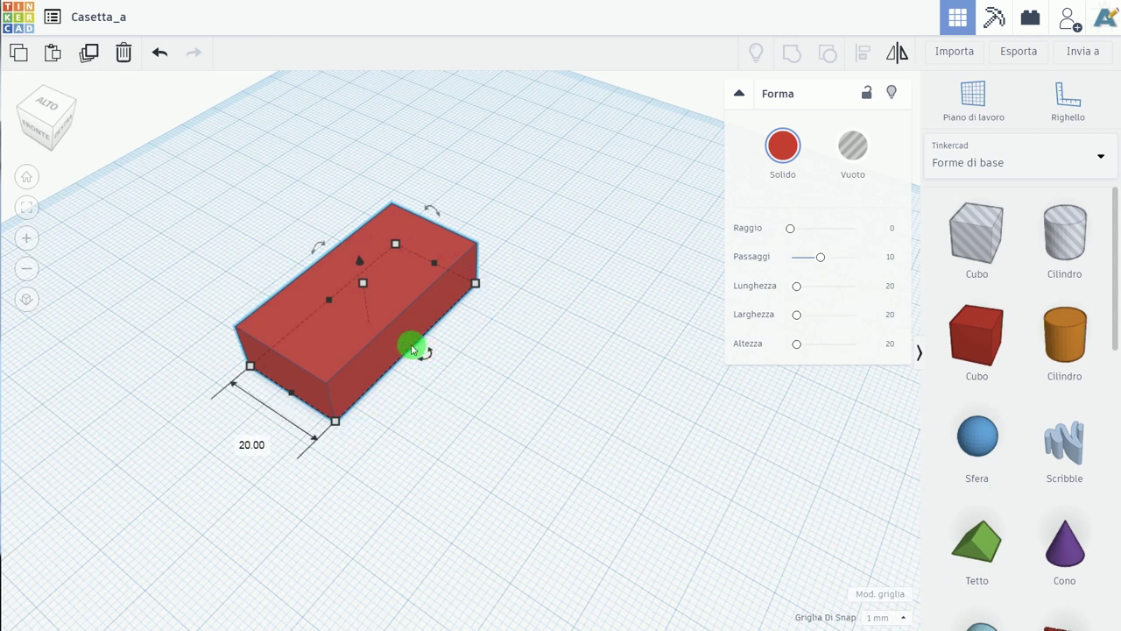
pyautogui.moveTo(412, 347); pyautogui.dragTo(403, 347)
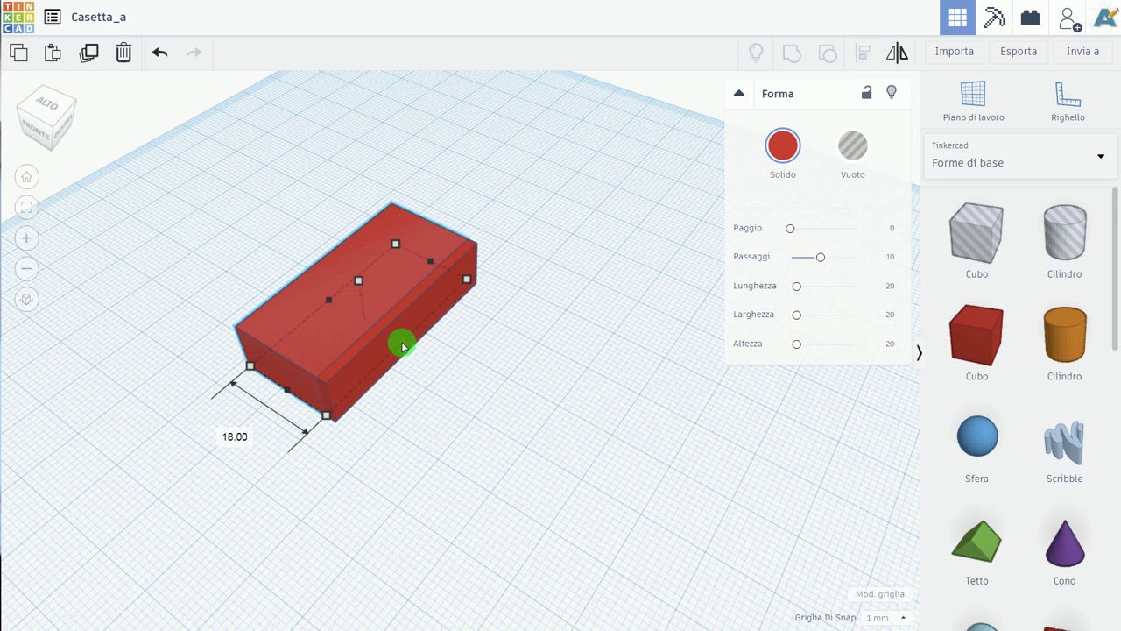
pyautogui.moveTo(403, 347); pyautogui.dragTo(406, 349)
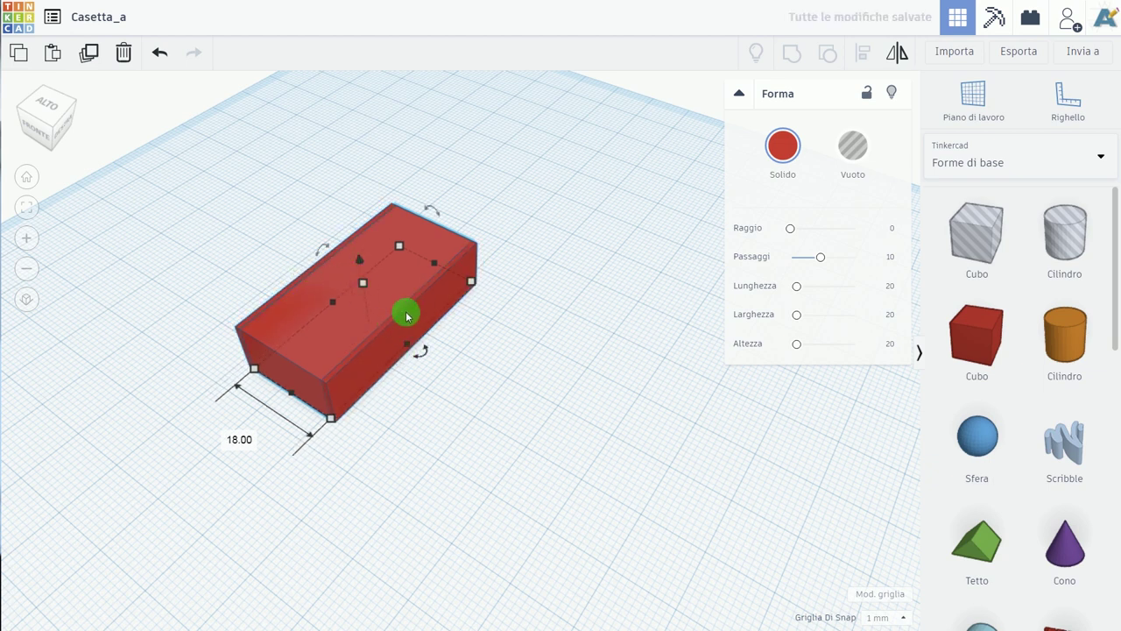
pyautogui.moveTo(290, 395); pyautogui.dragTo(295, 393)
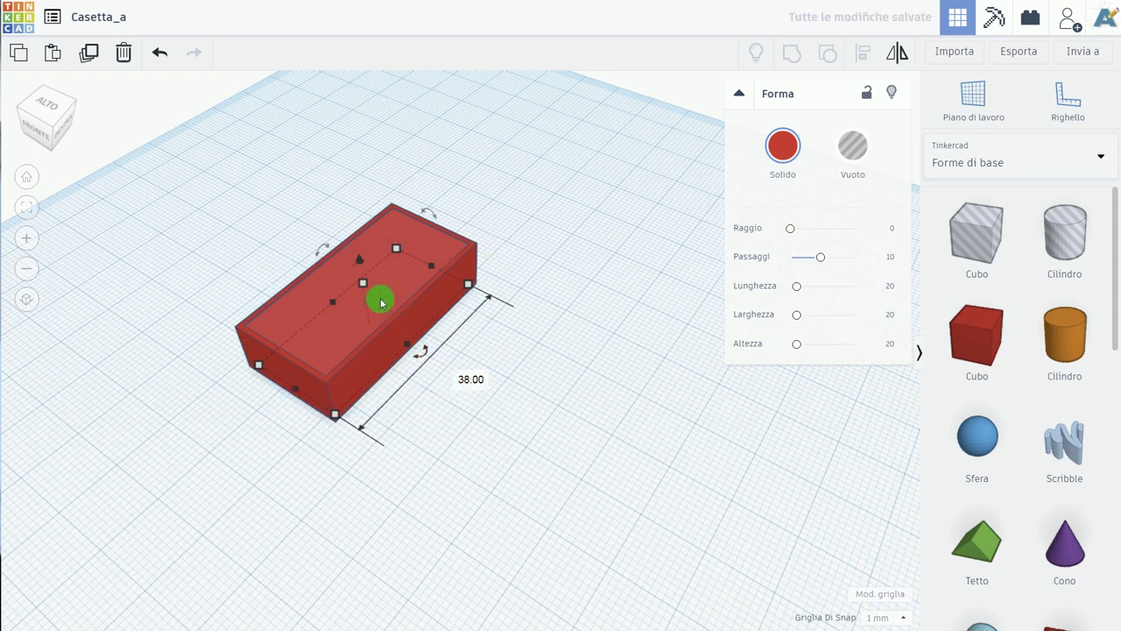
pyautogui.moveTo(363, 286); pyautogui.dragTo(365, 252)
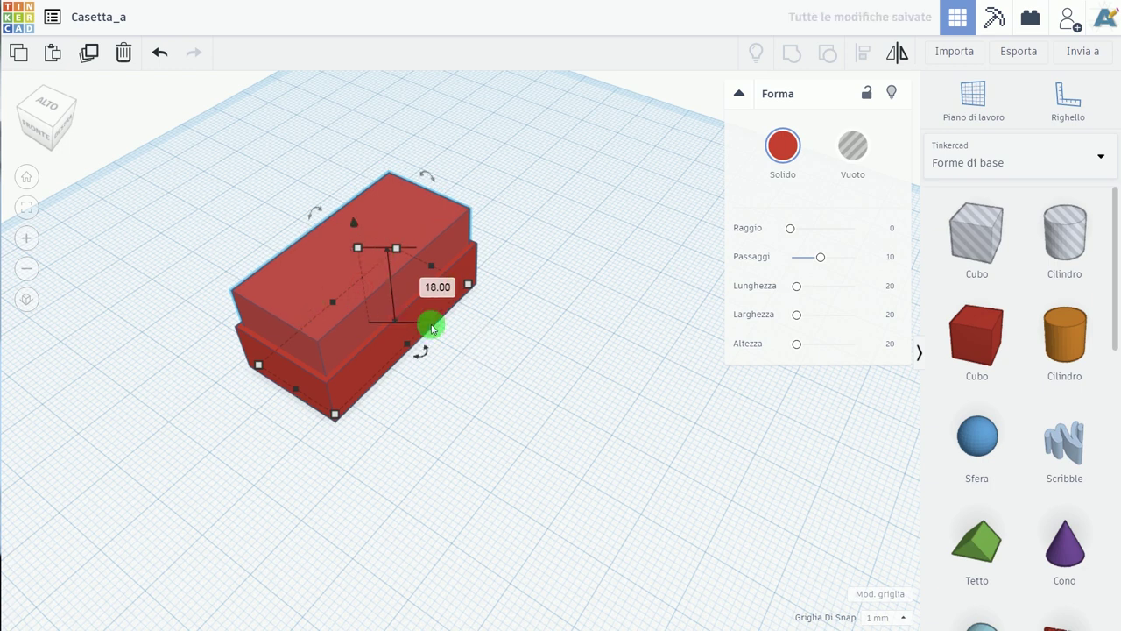
# - Turn the copy into a hole and group it with the red box
pyautogui.scroll(-1, 461, 389)
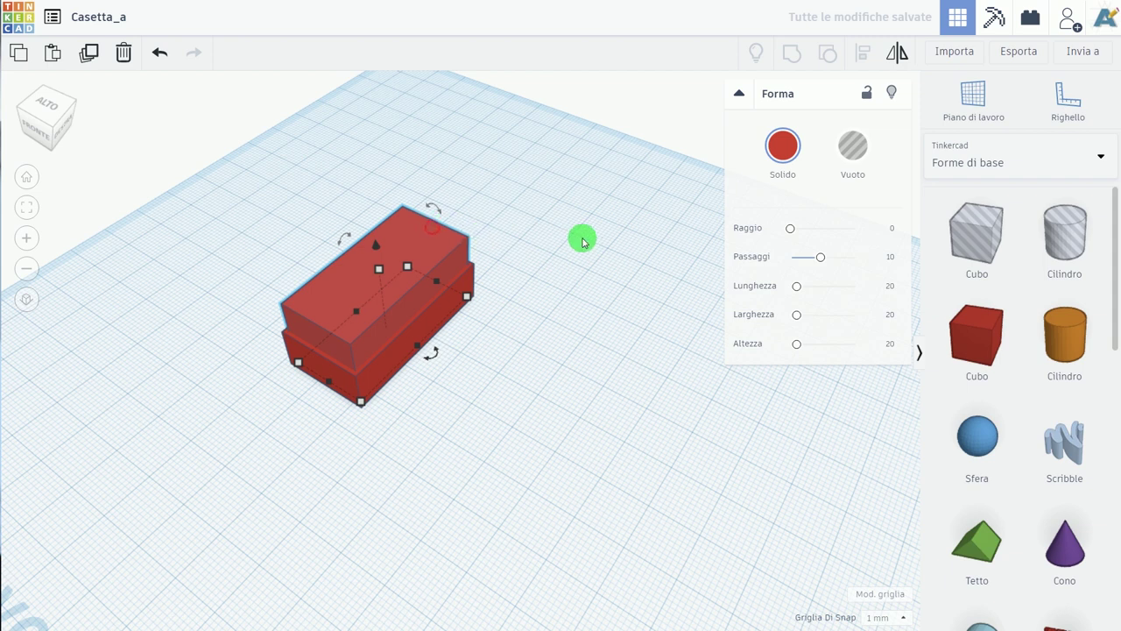
pyautogui.click(849, 156)
pyautogui.click(571, 255)
pyautogui.moveTo(443, 372); pyautogui.dragTo(383, 243)
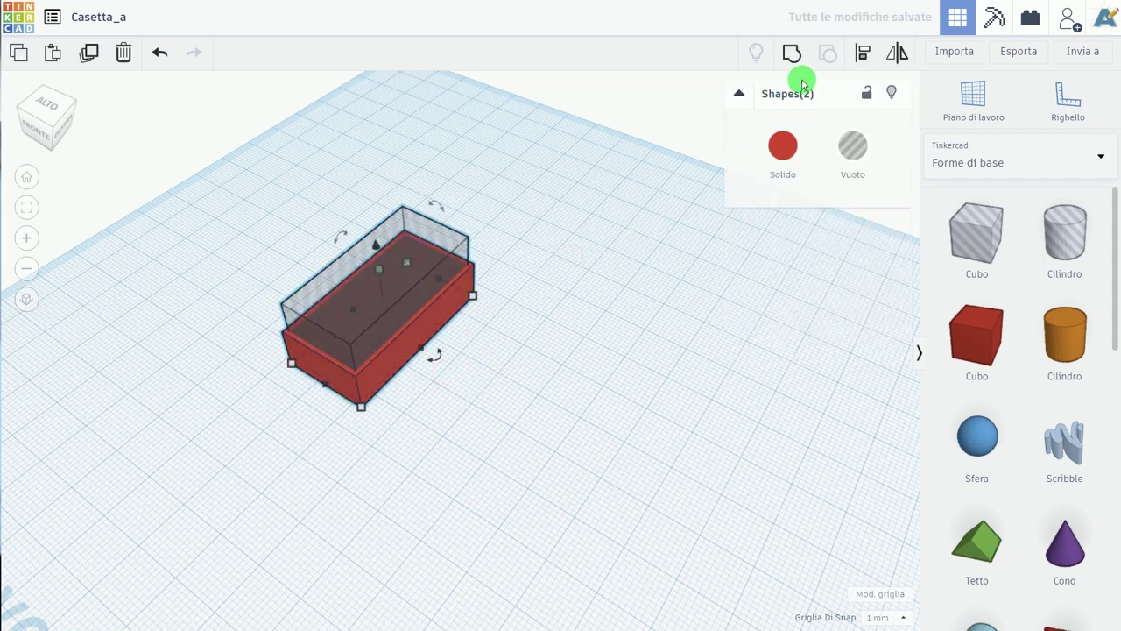
pyautogui.click(792, 59)
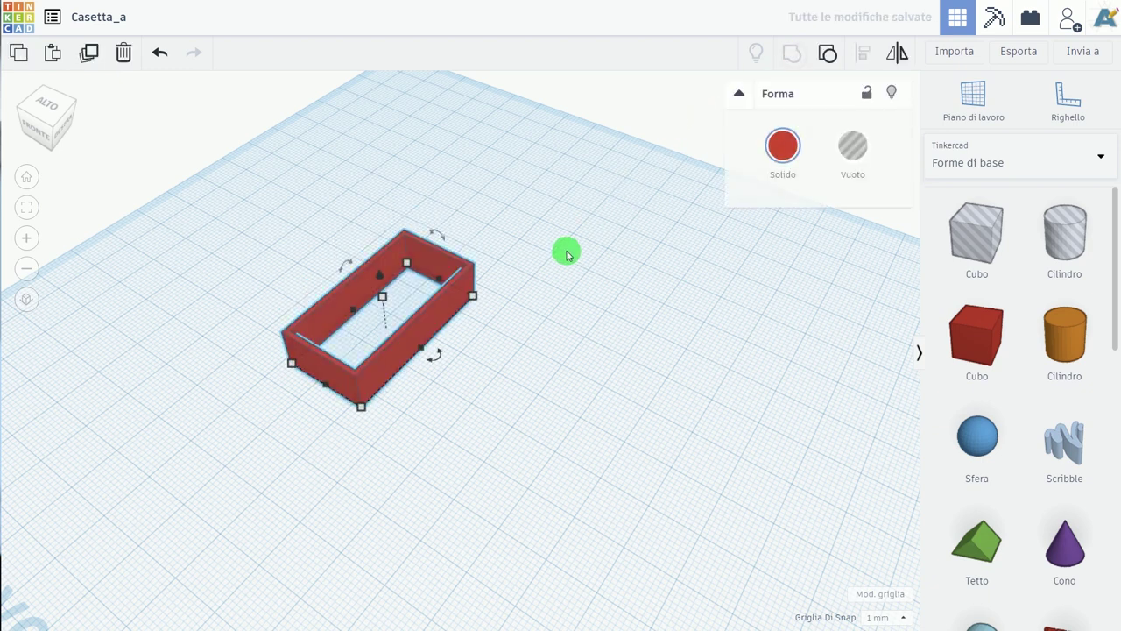
pyautogui.click(555, 267)
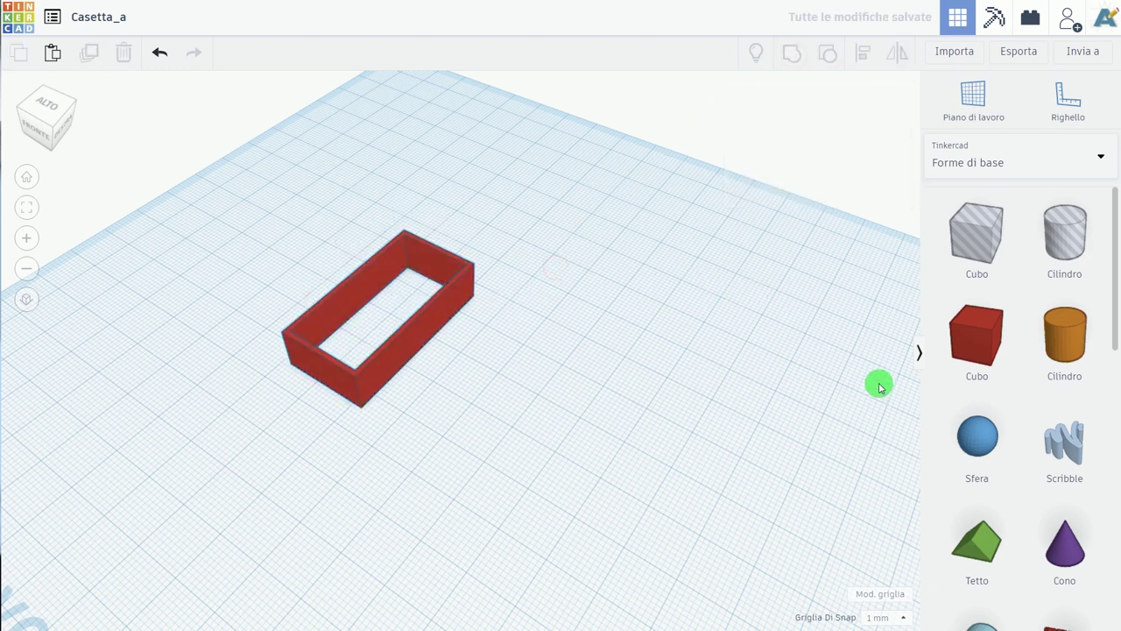
# - Place a red cube and a Tetto circolare shape on the workplane
pyautogui.click(622, 359)
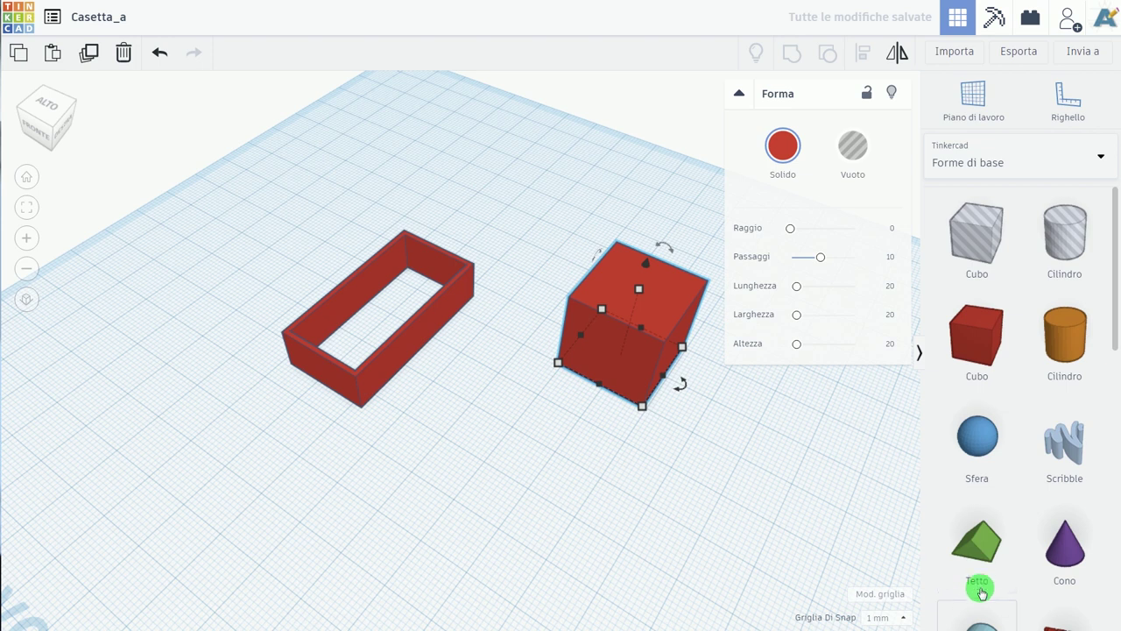
pyautogui.scroll(-1, 979, 585)
pyautogui.scroll(-1, 979, 584)
pyautogui.moveTo(979, 584); pyautogui.dragTo(775, 348)
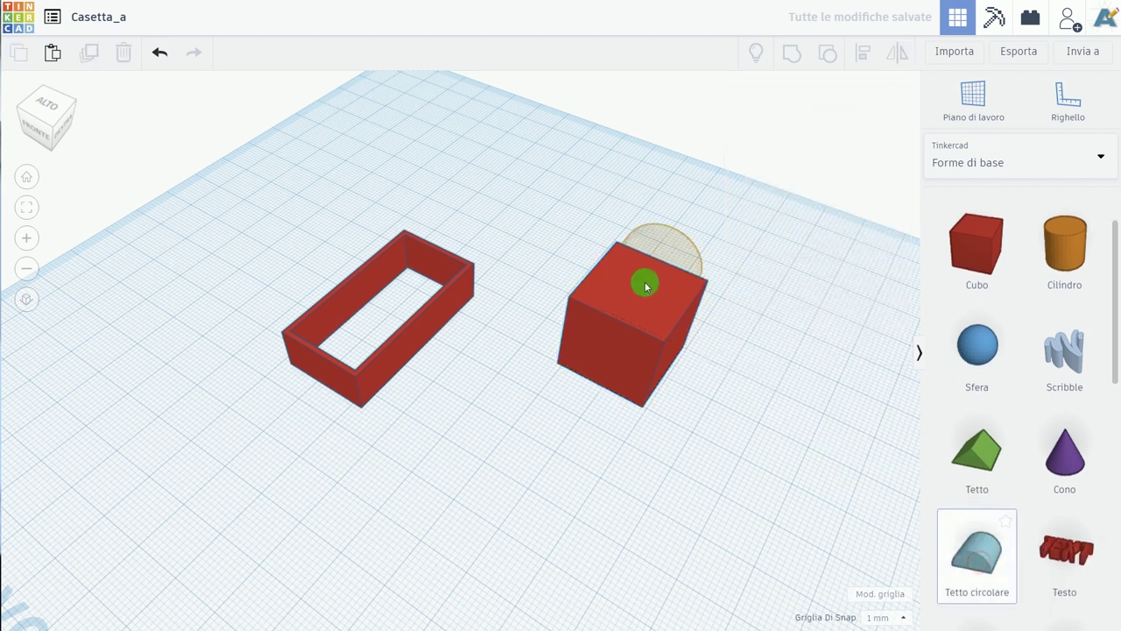
pyautogui.click(775, 347)
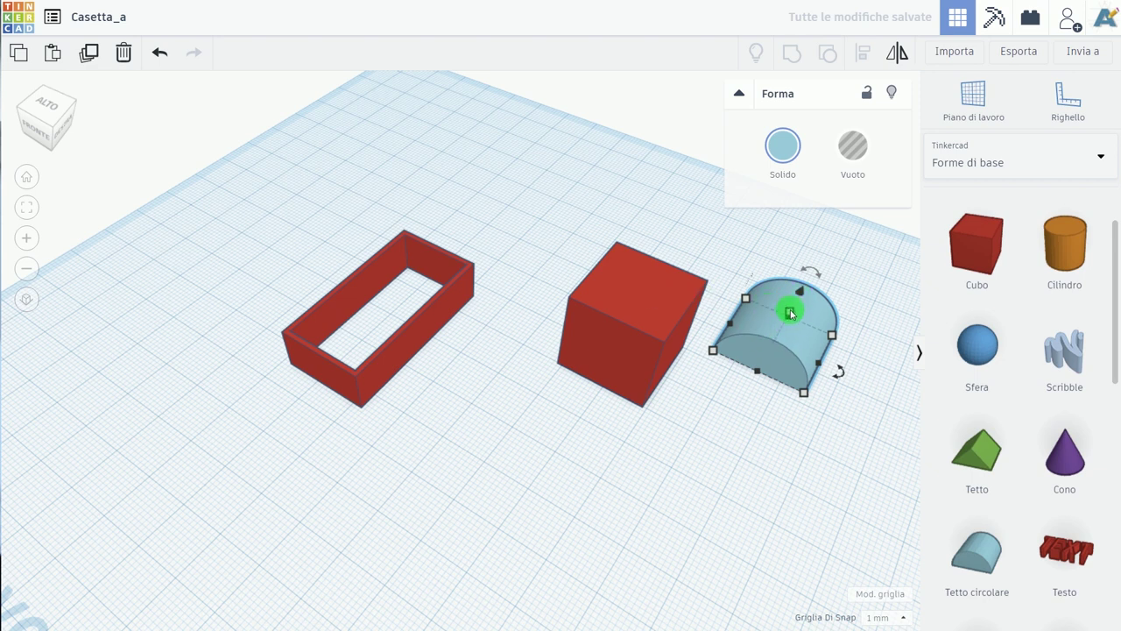
# - Raise the rounded roof to elevation 20 and move it onto the cube
pyautogui.moveTo(800, 295); pyautogui.dragTo(816, 210)
pyautogui.moveTo(815, 251)
pyautogui.mouseDown()
pyautogui.moveTo(698, 287)
pyautogui.moveTo(704, 278)
pyautogui.mouseUp()
pyautogui.hotkey('ctrl', 'z')
pyautogui.moveTo(846, 256); pyautogui.dragTo(705, 241)
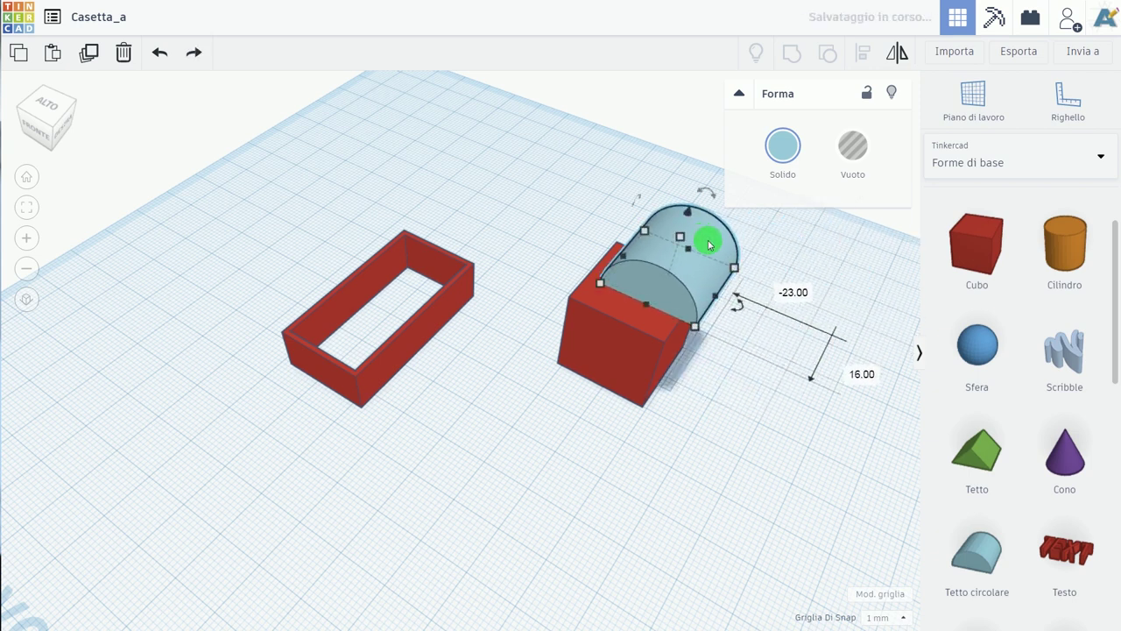
# - Align the cube and rounded roof so they are centred on each other
pyautogui.moveTo(695, 413); pyautogui.dragTo(556, 229)
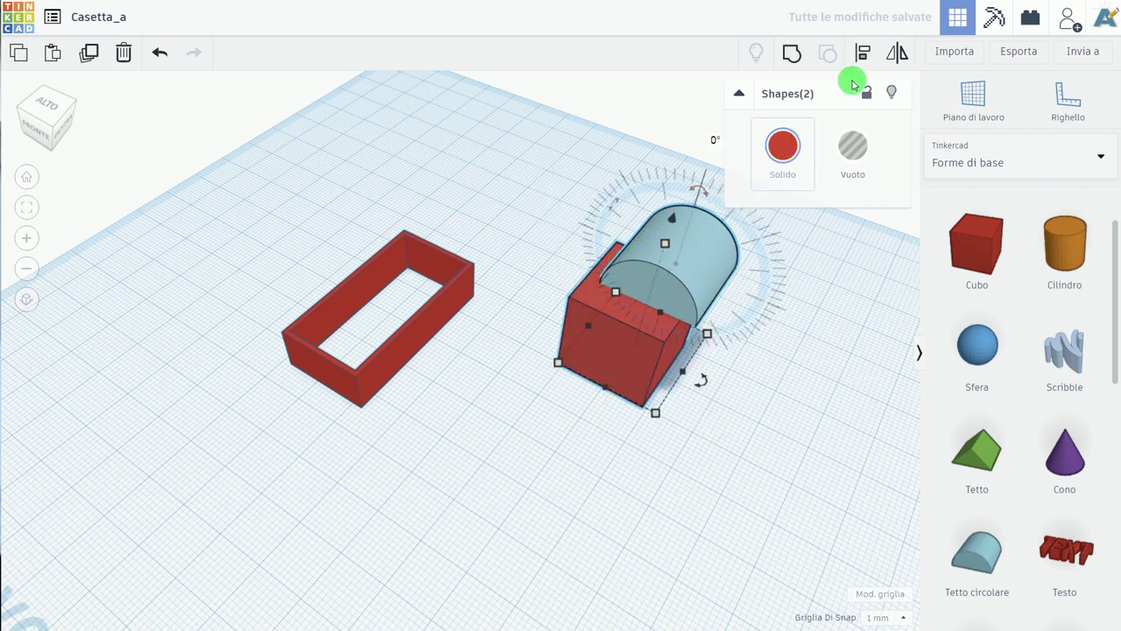
pyautogui.click(862, 56)
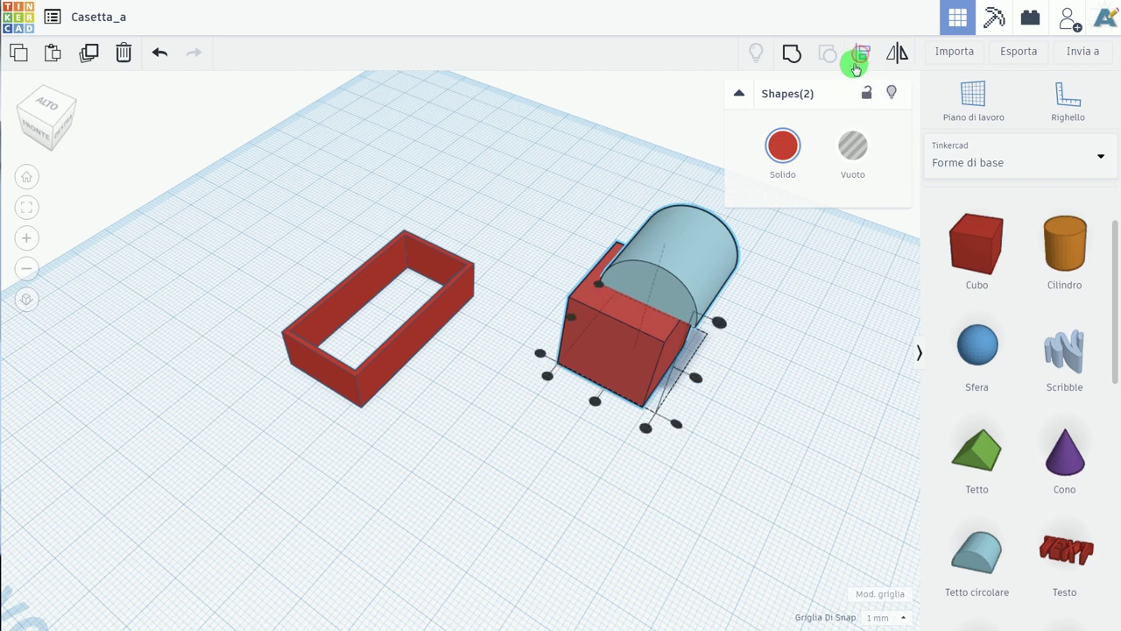
pyautogui.click(595, 400)
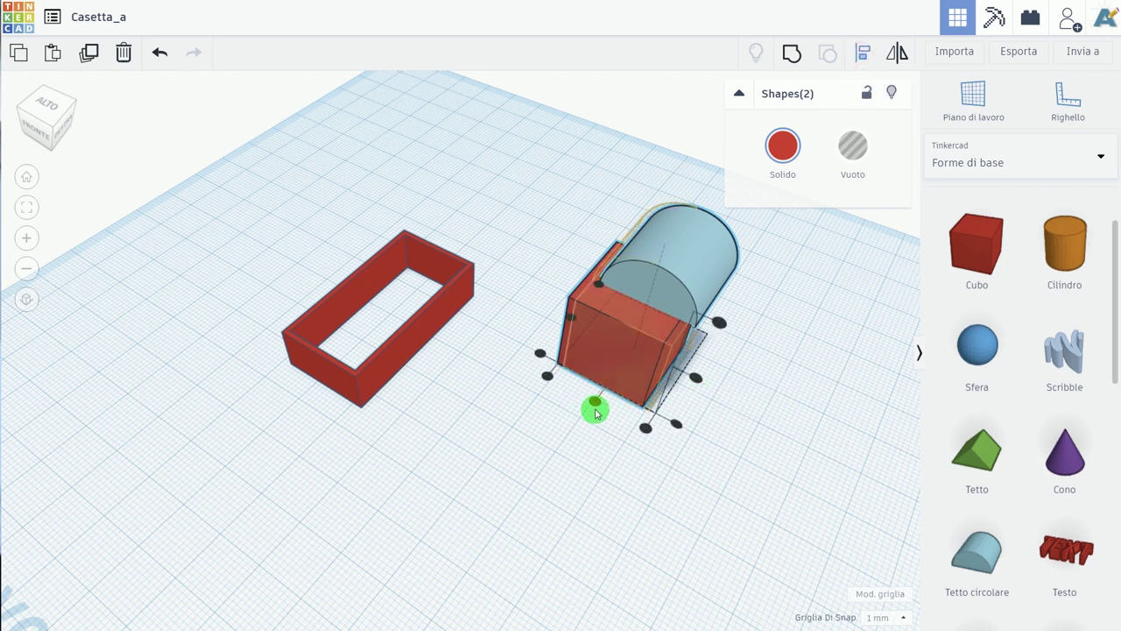
pyautogui.moveTo(544, 453)
pyautogui.mouseDown(button='right')
pyautogui.moveTo(627, 467)
pyautogui.moveTo(590, 380)
pyautogui.mouseUp(button='right')
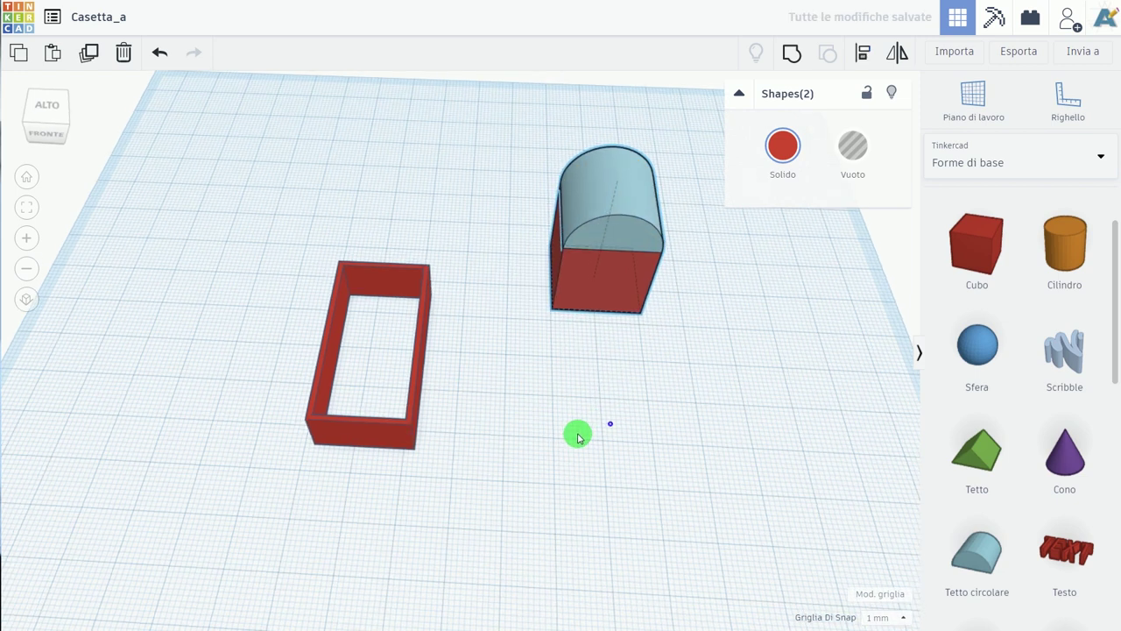
pyautogui.moveTo(612, 420); pyautogui.dragTo(696, 472, button='right')
pyautogui.moveTo(697, 469); pyautogui.dragTo(617, 282)
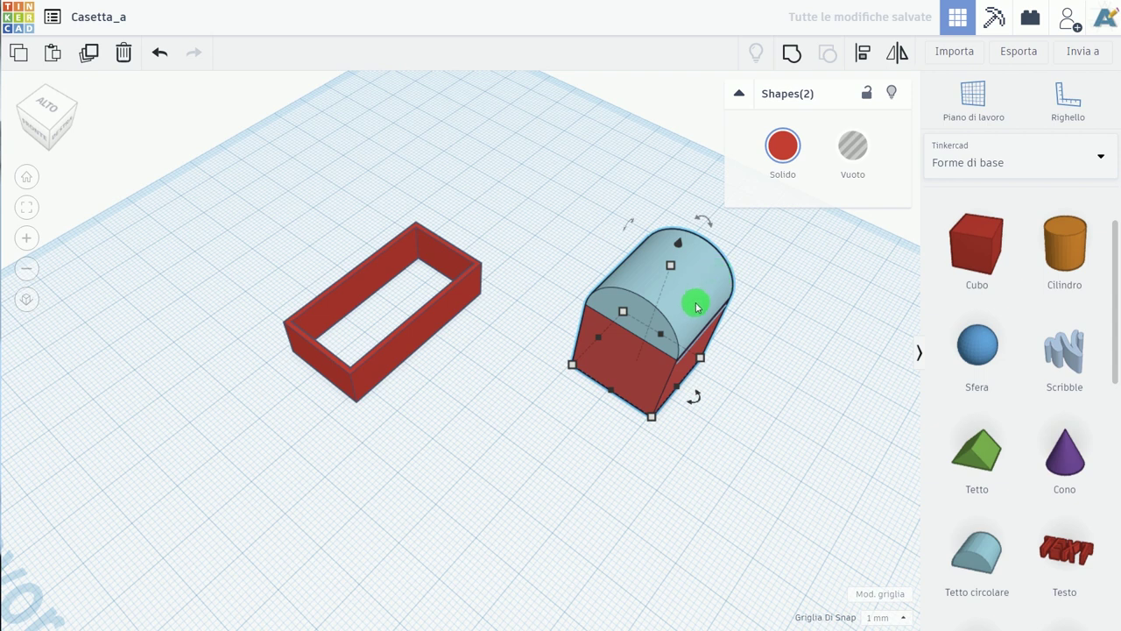
# - Group the cube and rounded roof into one arch, make it a hole, and move it toward the walls
pyautogui.click(794, 55)
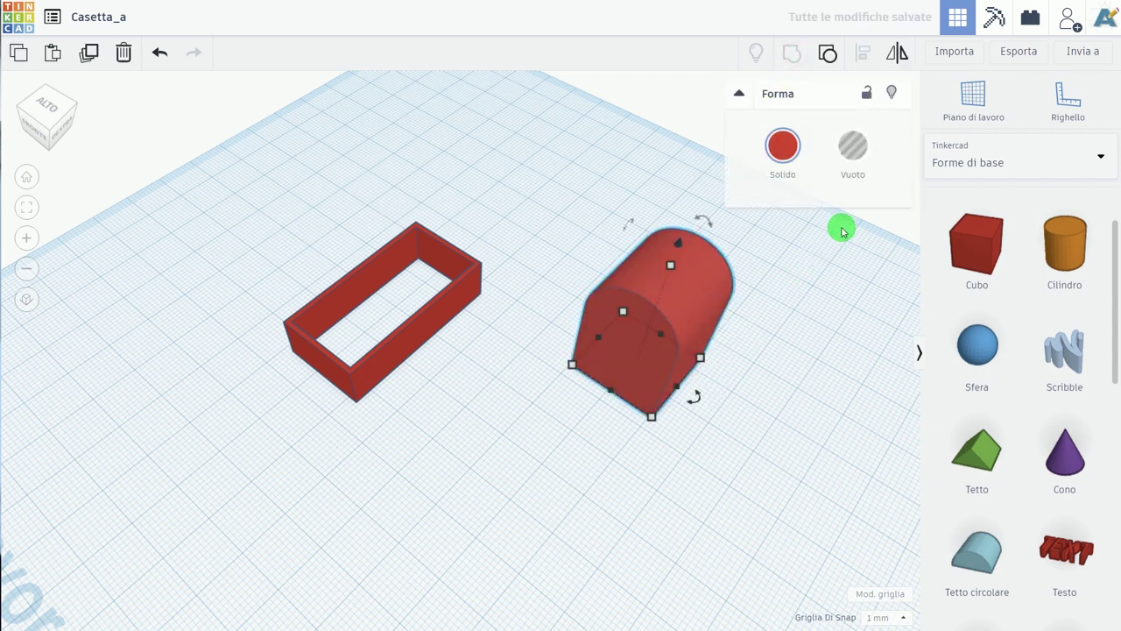
pyautogui.click(855, 163)
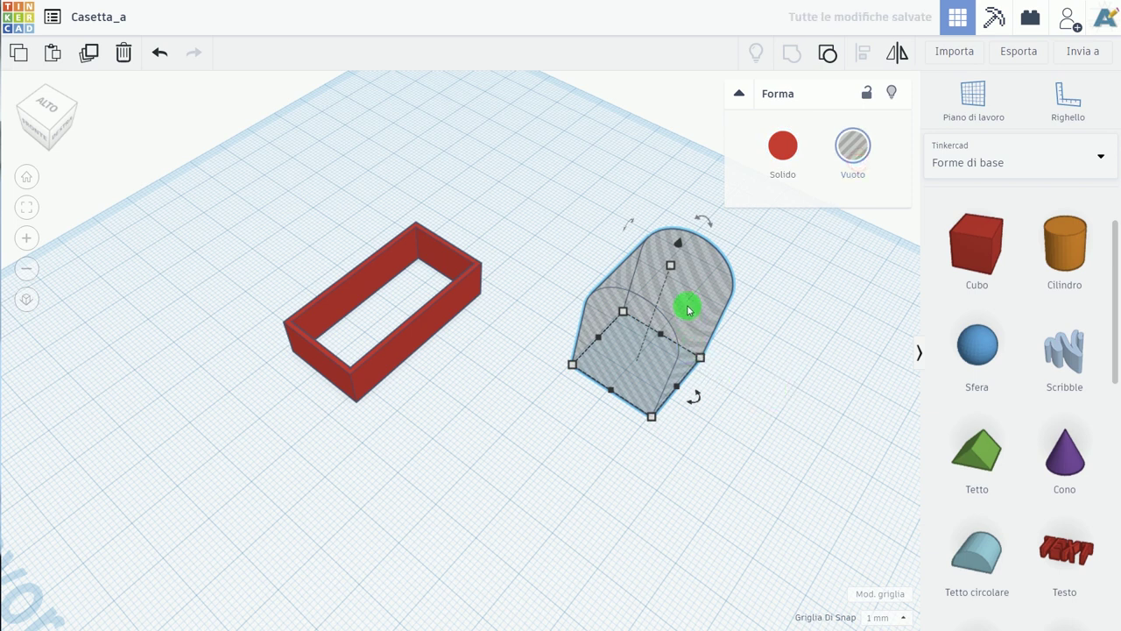
pyautogui.moveTo(688, 309); pyautogui.dragTo(473, 521)
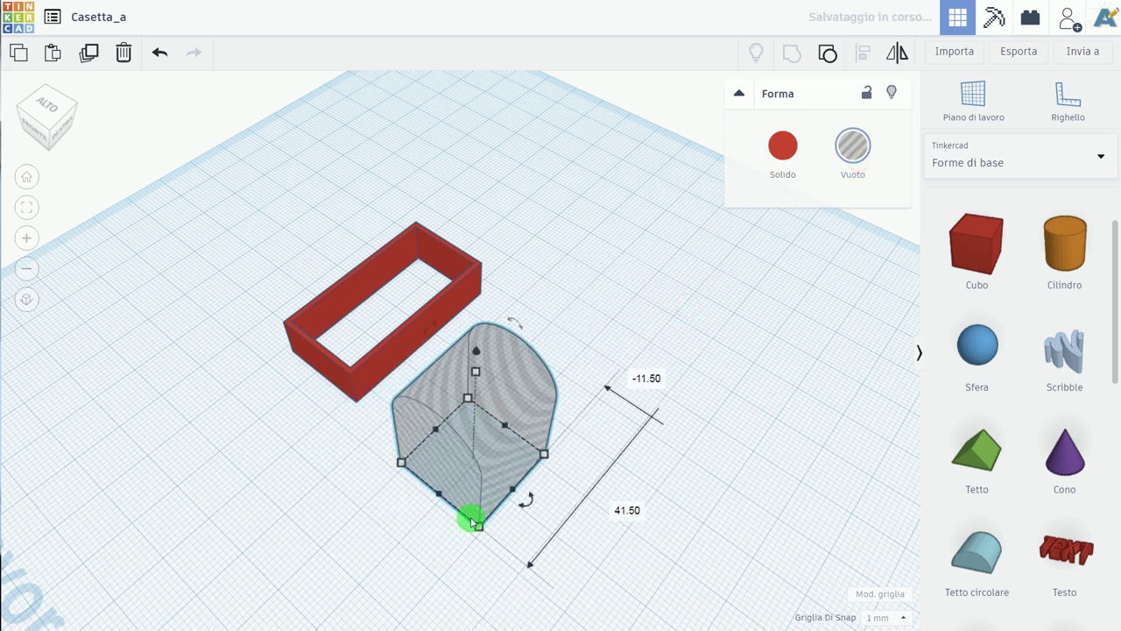
pyautogui.moveTo(473, 522); pyautogui.dragTo(553, 456, button='right')
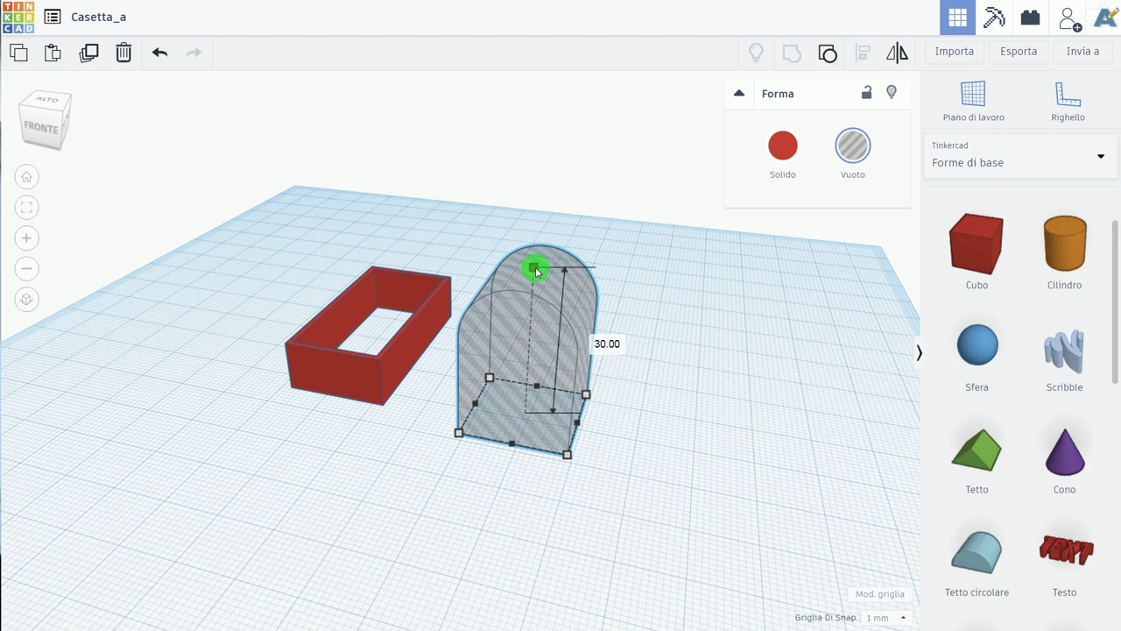
# - Shrink the arch hole to 4.67 × 4.67 × 7 mm and set it into the front wall
pyautogui.keyDown('shift'); pyautogui.moveTo(535, 267); pyautogui.dragTo(525, 386); pyautogui.keyUp('shift')
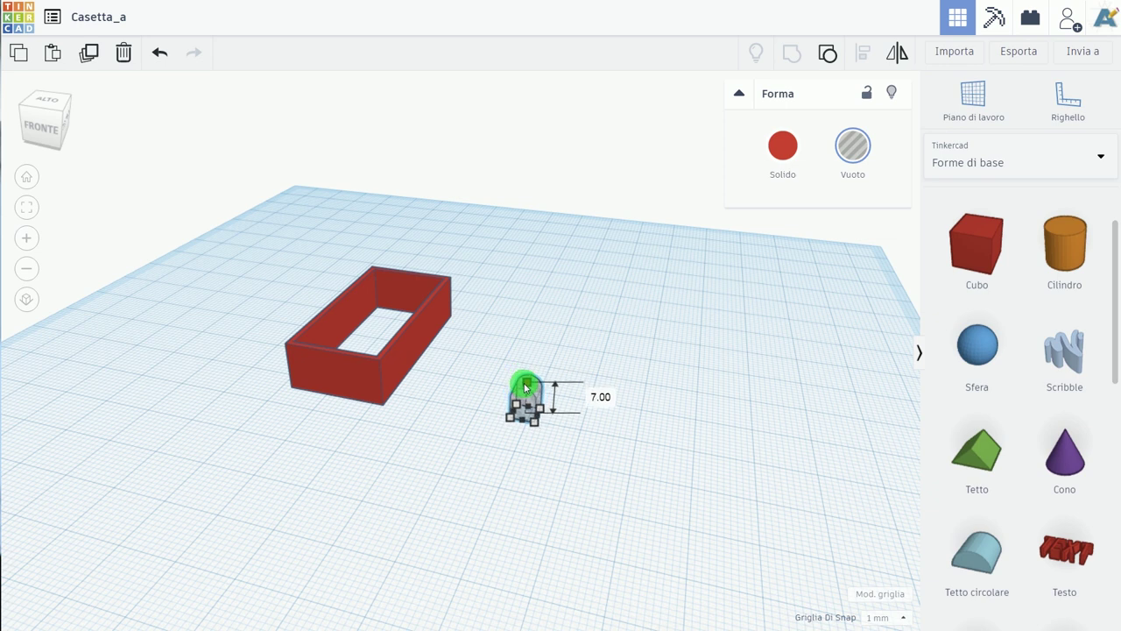
pyautogui.click(598, 362)
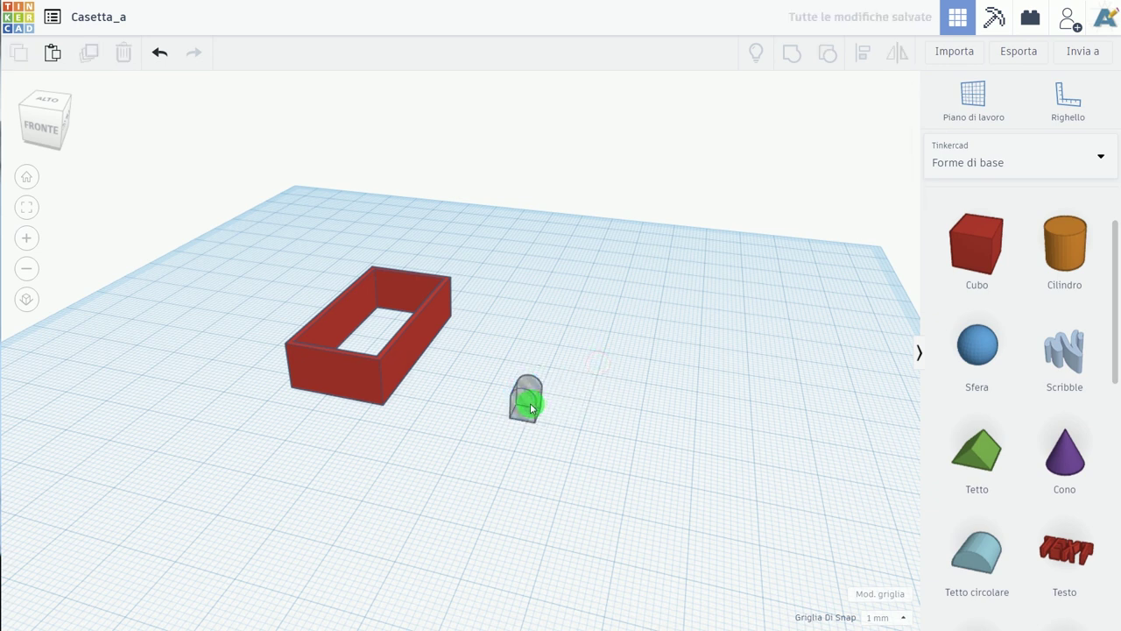
pyautogui.moveTo(526, 401)
pyautogui.mouseDown()
pyautogui.moveTo(380, 400)
pyautogui.moveTo(348, 387)
pyautogui.mouseUp()
pyautogui.moveTo(341, 387); pyautogui.dragTo(364, 446, button='right')
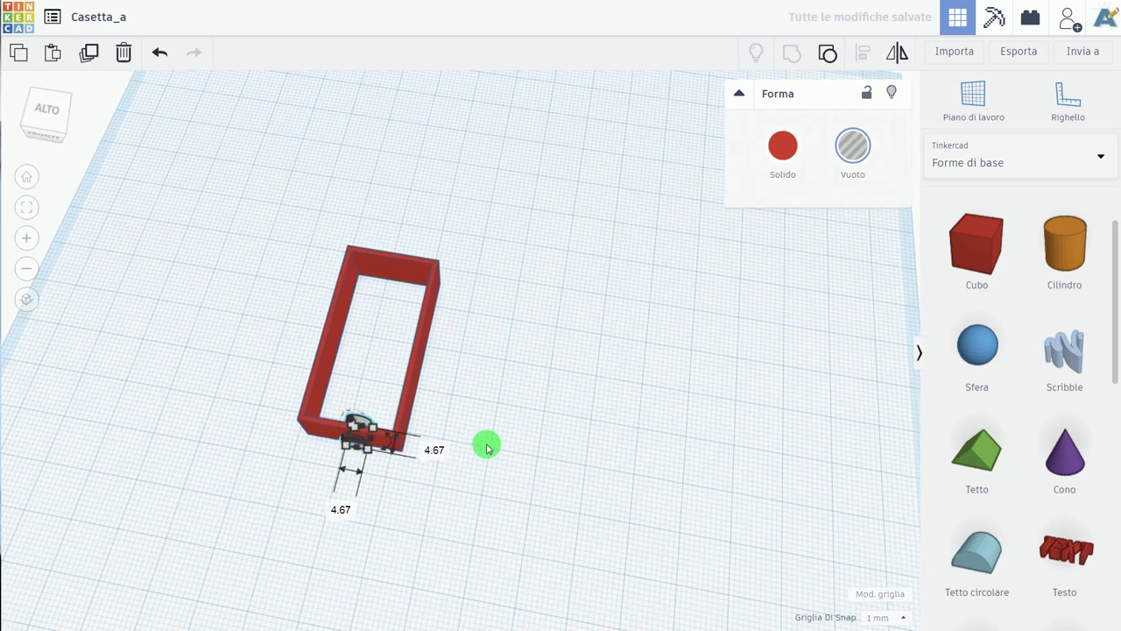
pyautogui.moveTo(345, 445); pyautogui.dragTo(369, 548, button='right')
pyautogui.click(368, 547)
# - Align the arch hole to the centre of the front wall
pyautogui.moveTo(397, 533); pyautogui.dragTo(173, 391)
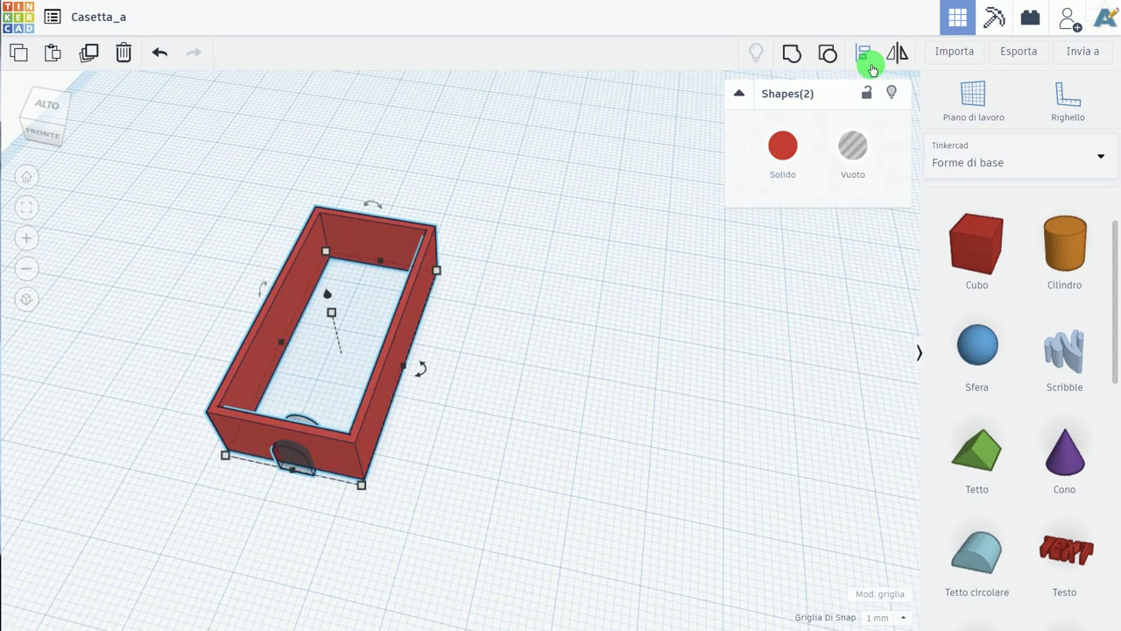
pyautogui.click(863, 54)
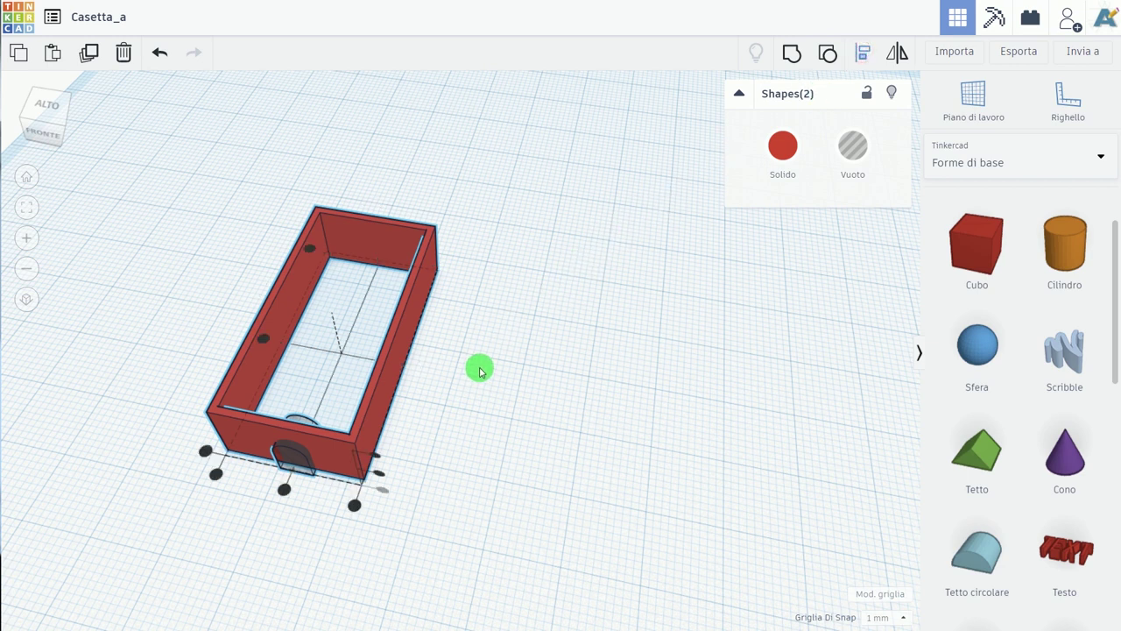
pyautogui.click(283, 493)
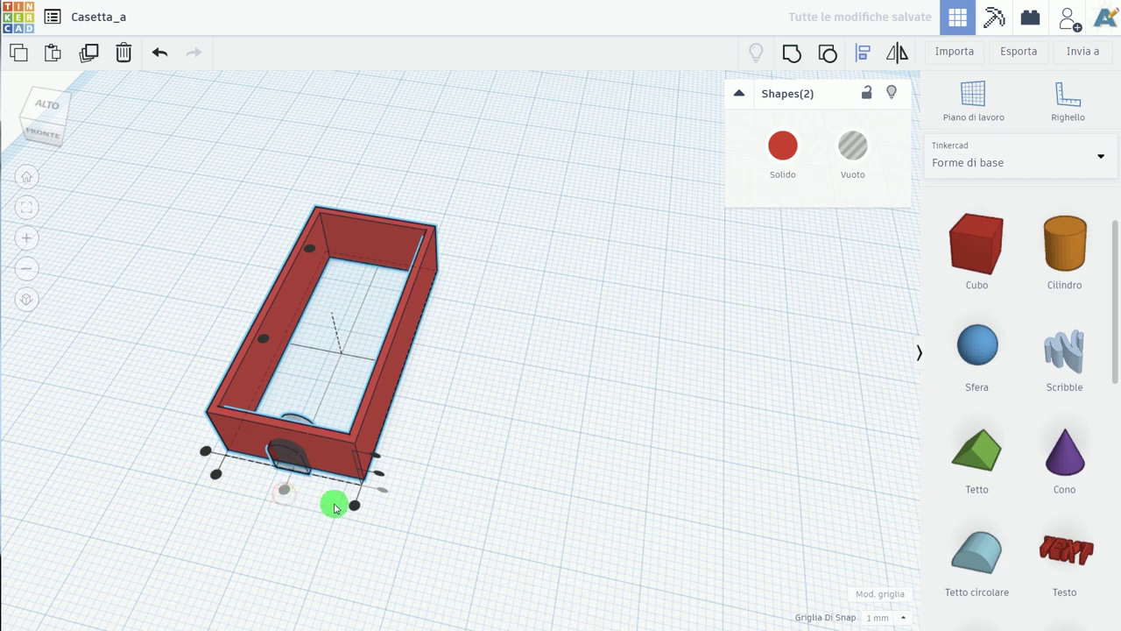
pyautogui.click(537, 417)
pyautogui.moveTo(458, 473); pyautogui.dragTo(403, 523, button='right')
# - Group the walls with the arch hole to cut the doorway, undoing a stray cube
pyautogui.moveTo(399, 521); pyautogui.dragTo(250, 381)
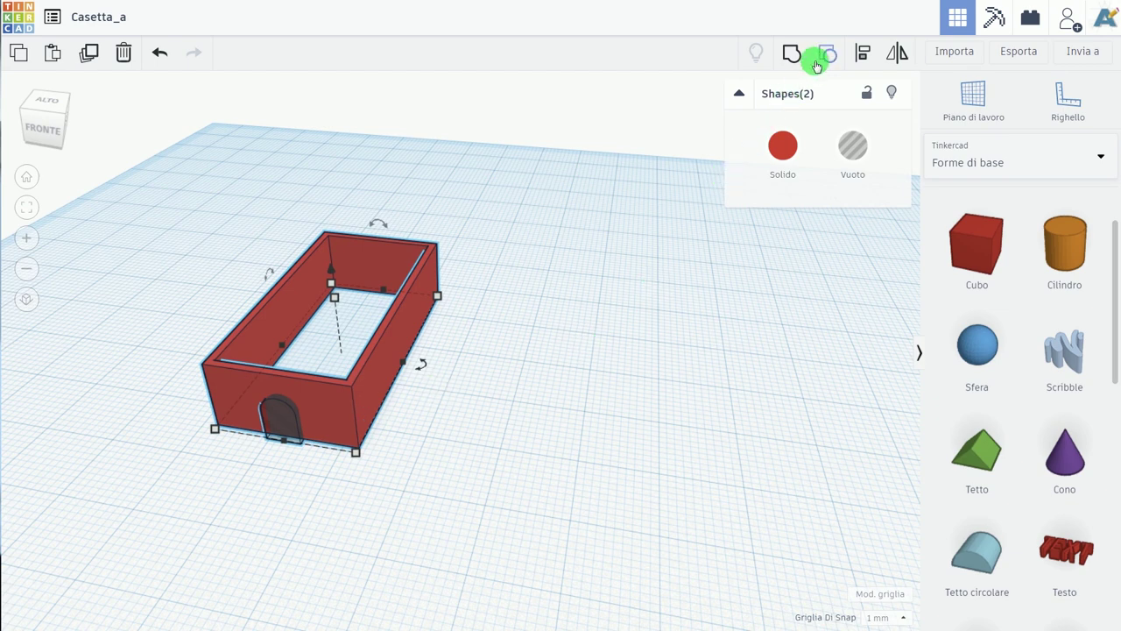
pyautogui.click(779, 59)
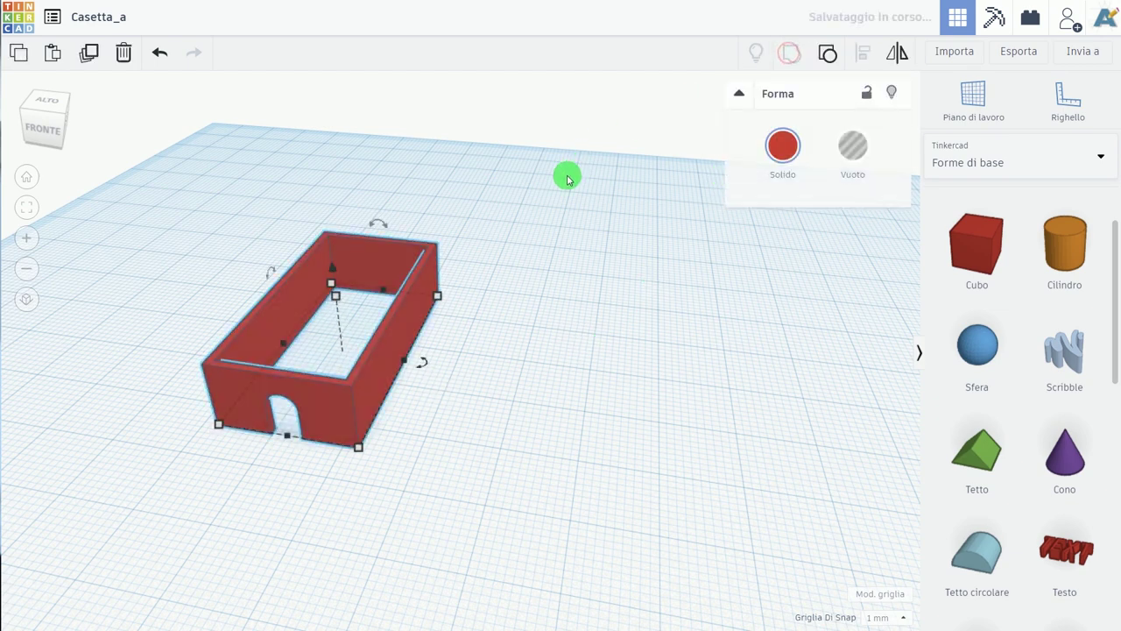
pyautogui.click(519, 296)
pyautogui.moveTo(517, 316)
pyautogui.mouseDown(button='right')
pyautogui.moveTo(421, 386)
pyautogui.moveTo(436, 345)
pyautogui.moveTo(453, 340)
pyautogui.mouseUp(button='right')
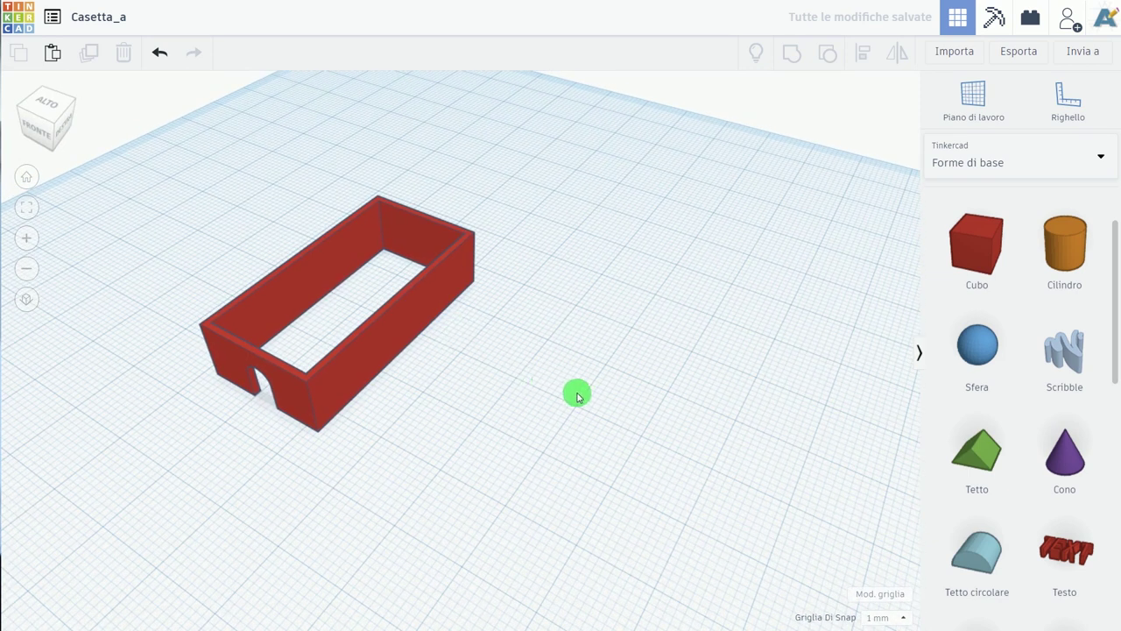
pyautogui.moveTo(964, 245)
pyautogui.mouseDown()
pyautogui.moveTo(552, 330)
pyautogui.moveTo(579, 346)
pyautogui.mouseUp()
pyautogui.hotkey('ctrl', 'z')
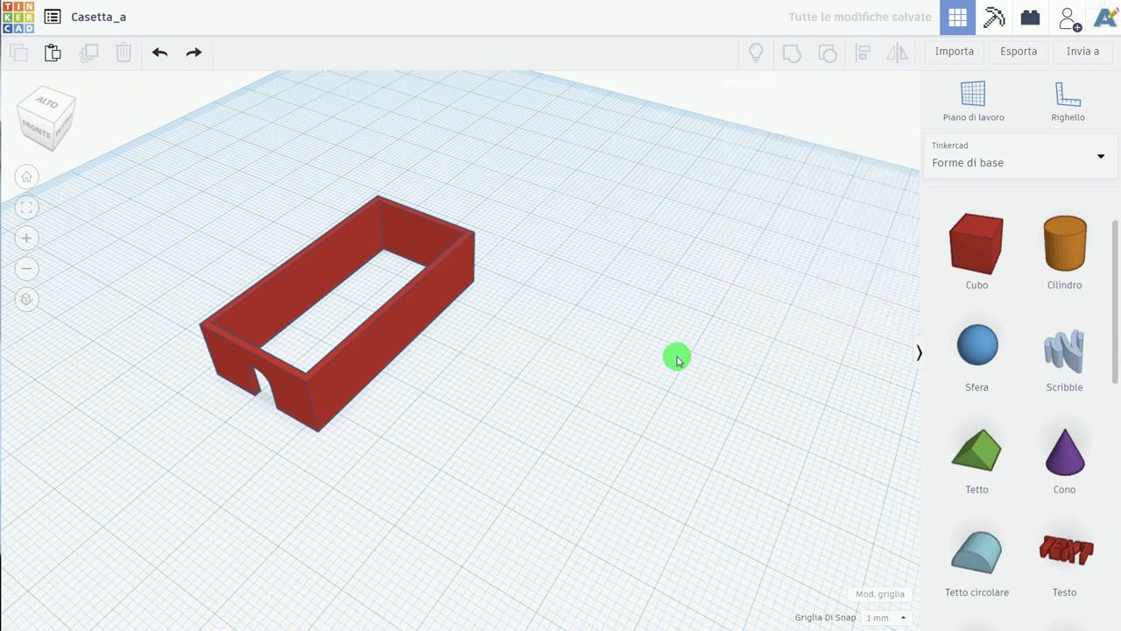
# - Add a cube hole, shrink it to window size, and set it into the long side wall
pyautogui.scroll(1, 1014, 278)
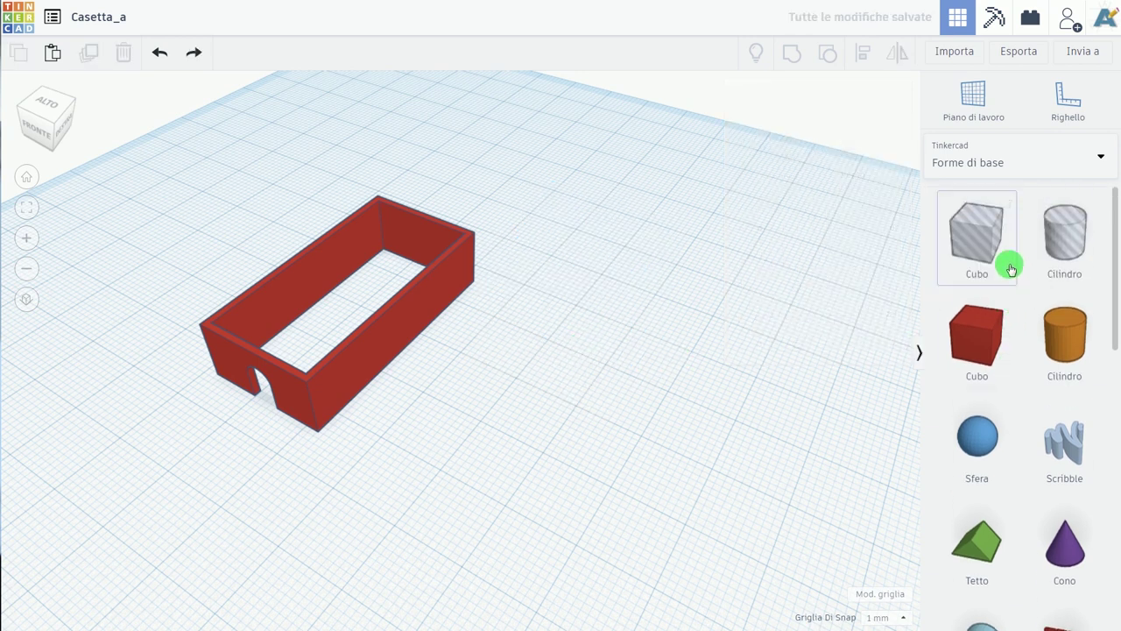
pyautogui.moveTo(987, 242); pyautogui.dragTo(615, 356)
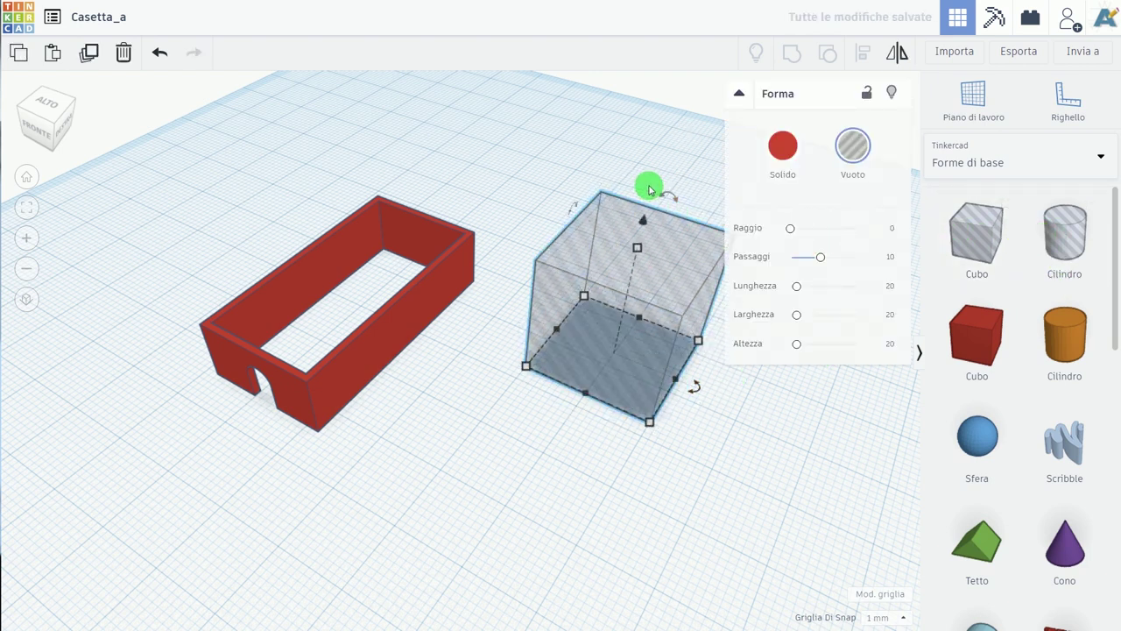
pyautogui.moveTo(641, 250)
pyautogui.keyDown('shift'); pyautogui.mouseDown()
pyautogui.moveTo(624, 333)
pyautogui.moveTo(646, 290)
pyautogui.moveTo(645, 280)
pyautogui.moveTo(624, 337)
pyautogui.moveTo(624, 303)
pyautogui.mouseUp(); pyautogui.keyUp('shift')
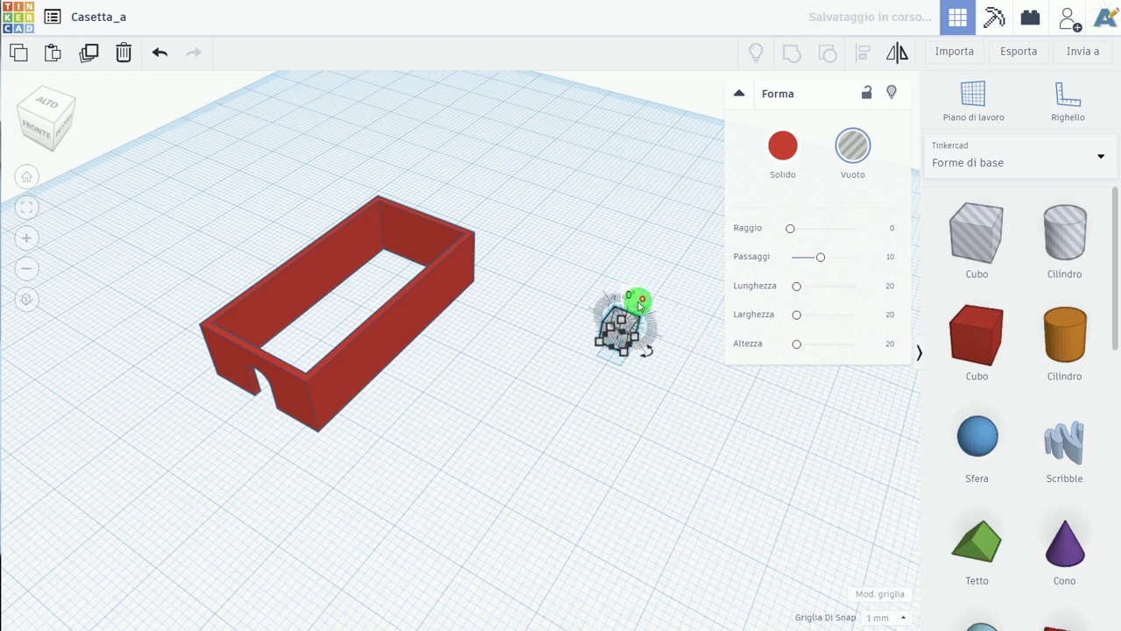
pyautogui.click(704, 313)
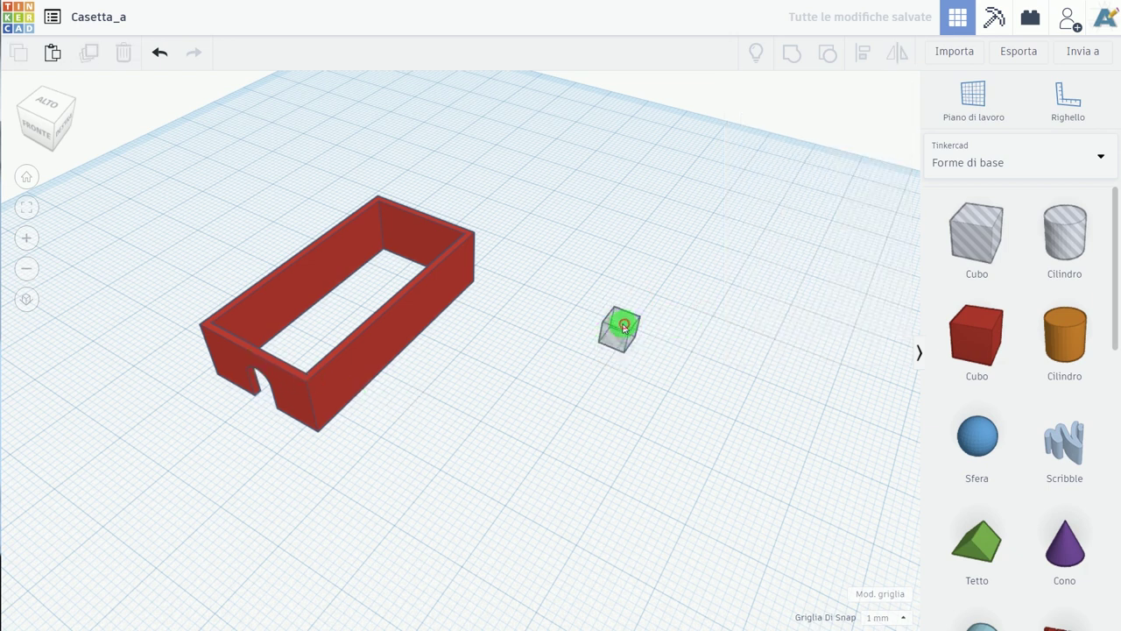
pyautogui.moveTo(623, 327); pyautogui.dragTo(402, 312)
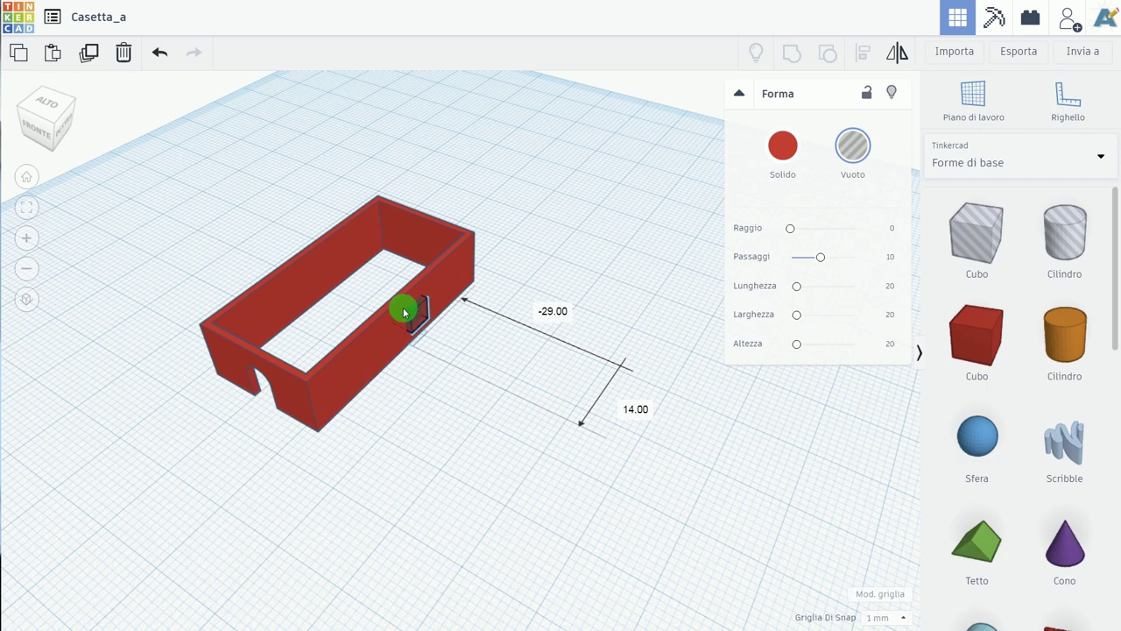
pyautogui.moveTo(380, 403)
pyautogui.mouseDown(button='right')
pyautogui.moveTo(497, 445)
pyautogui.moveTo(411, 415)
pyautogui.mouseUp(button='right')
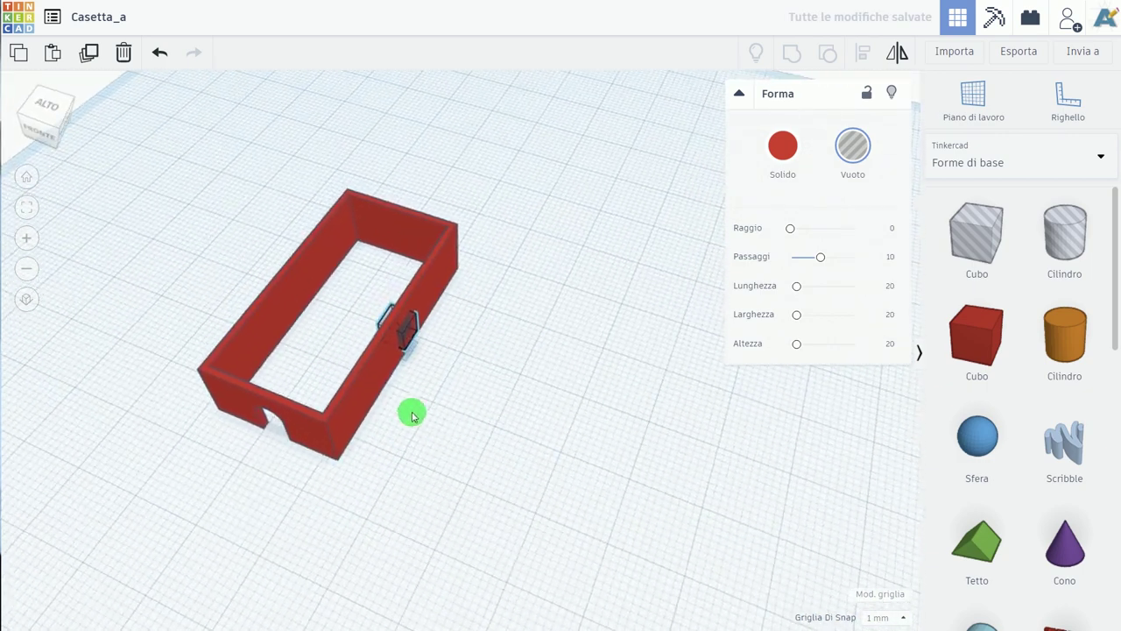
pyautogui.keyDown('shift'); pyautogui.click(381, 294); pyautogui.keyUp('shift')
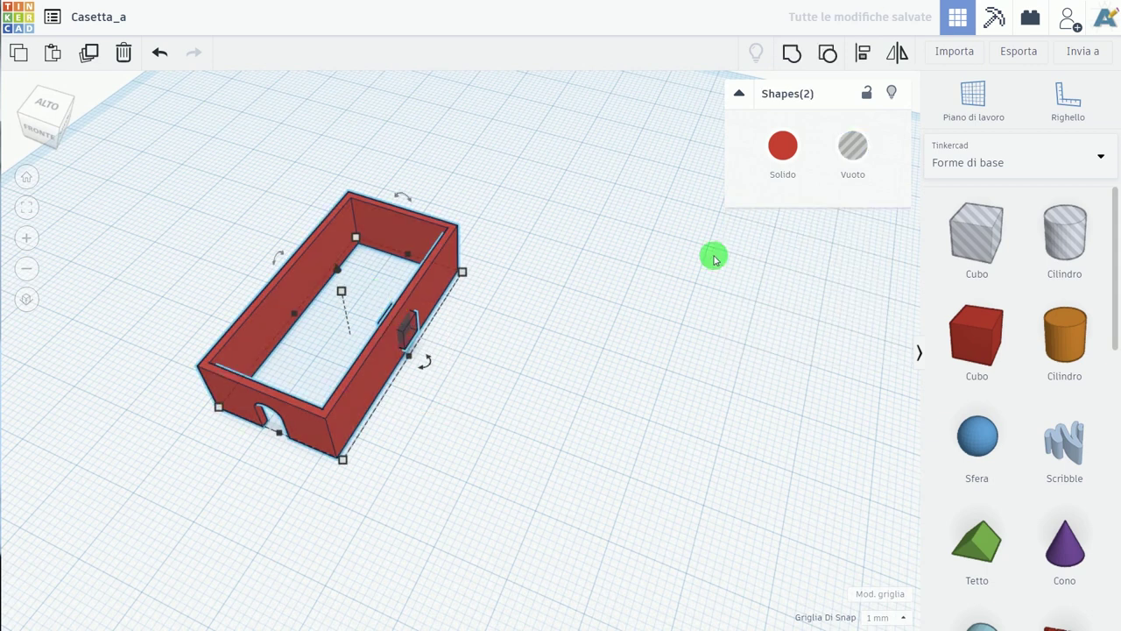
# - Align the window hole against the red walls
pyautogui.click(862, 53)
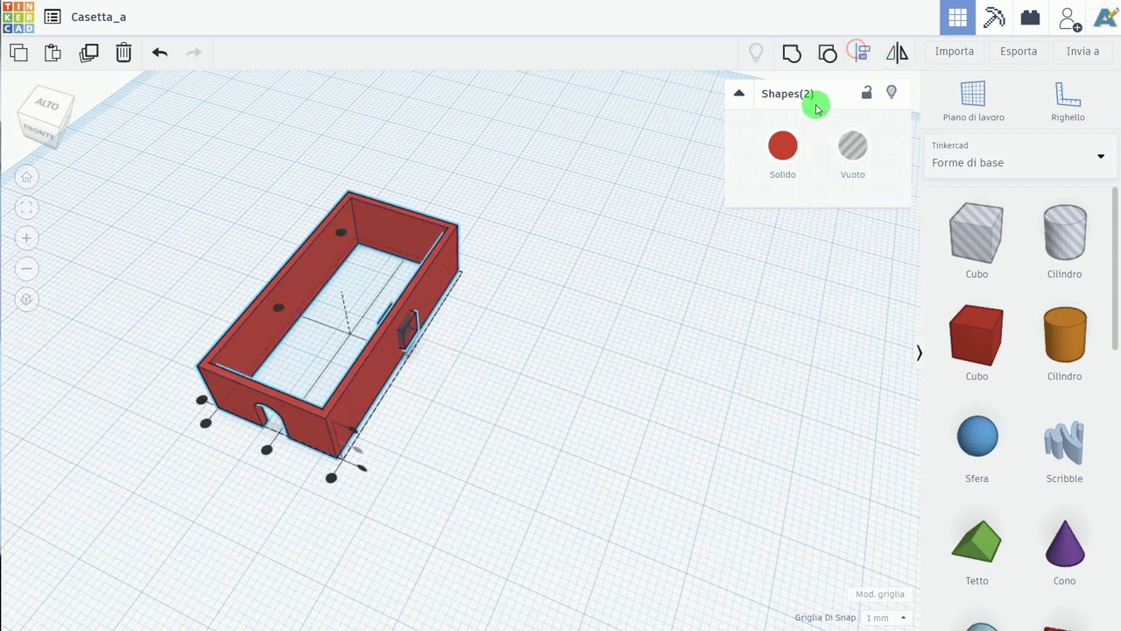
pyautogui.click(280, 308)
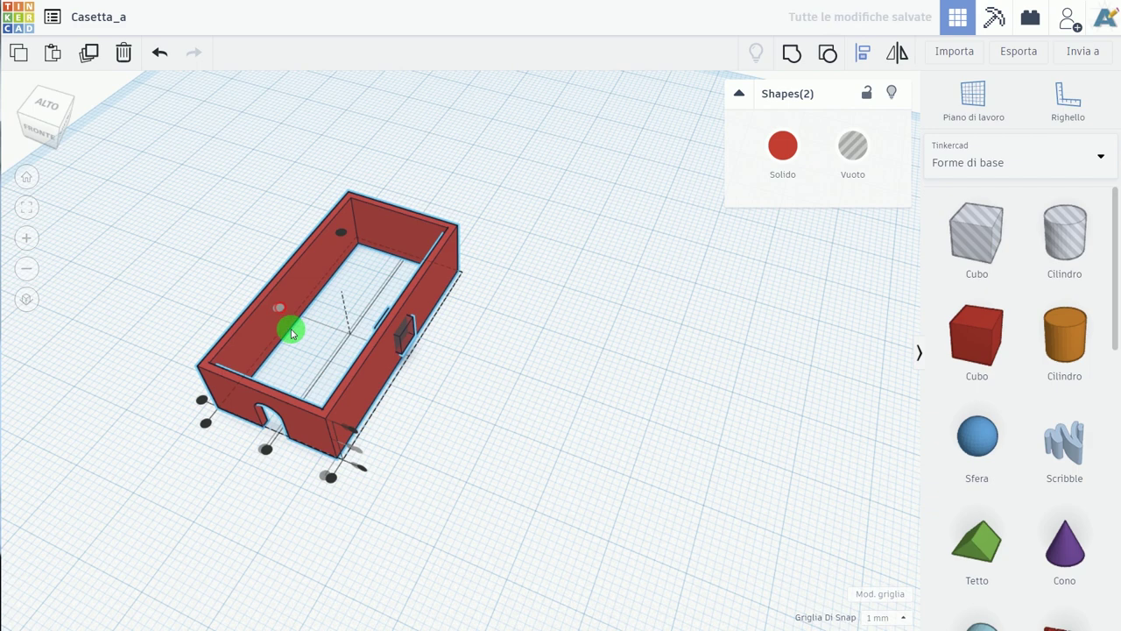
pyautogui.moveTo(425, 468); pyautogui.dragTo(493, 469, button='right')
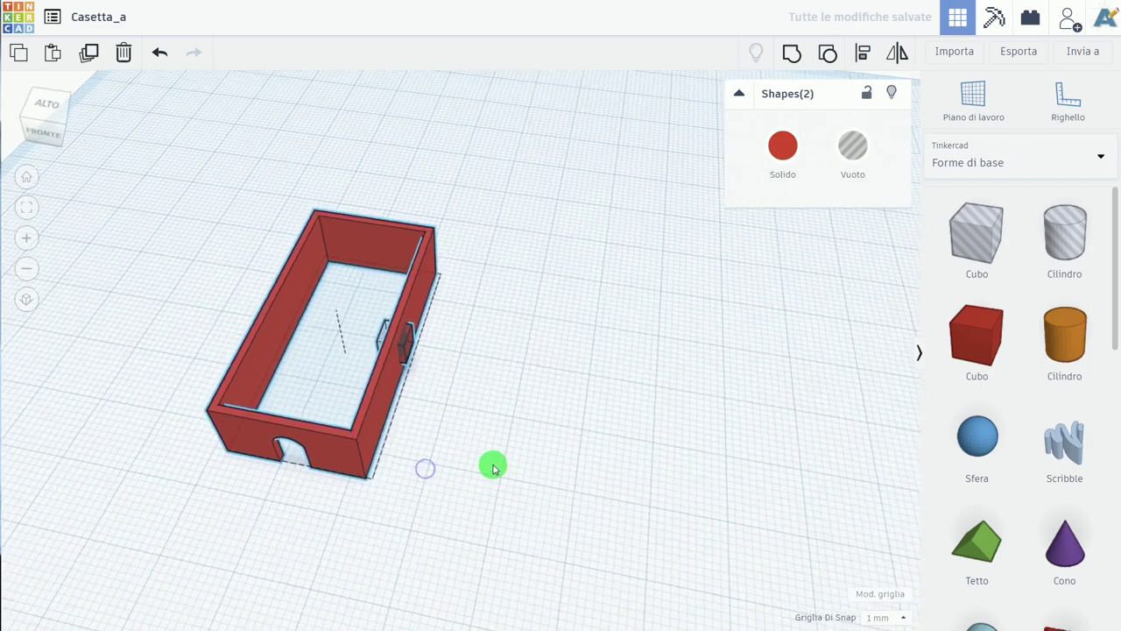
pyautogui.click(390, 355)
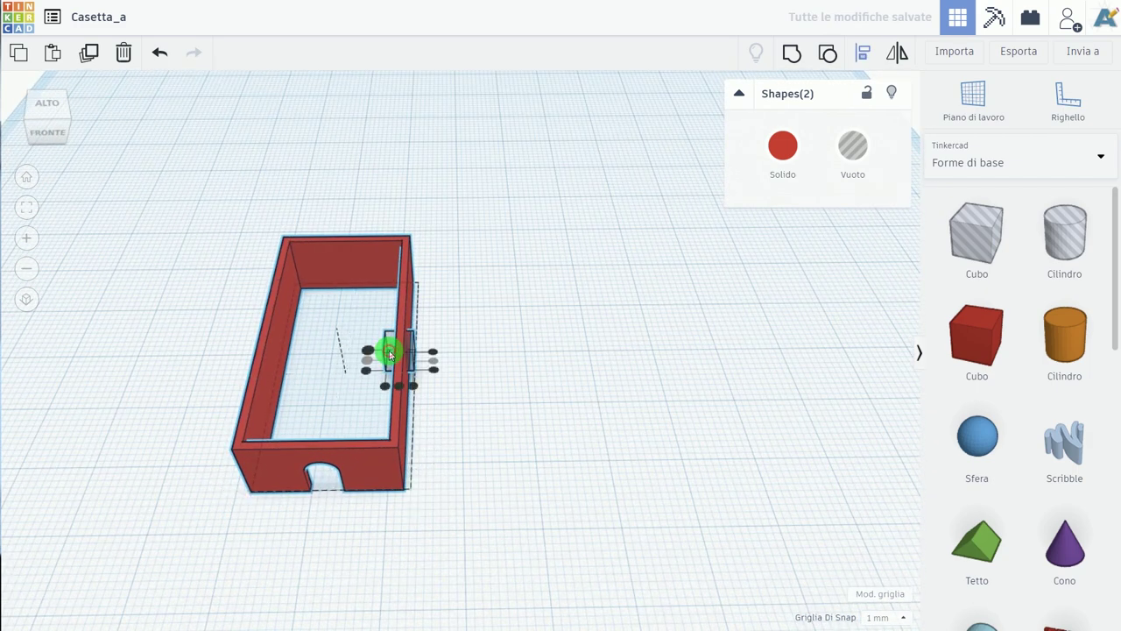
pyautogui.click(386, 342)
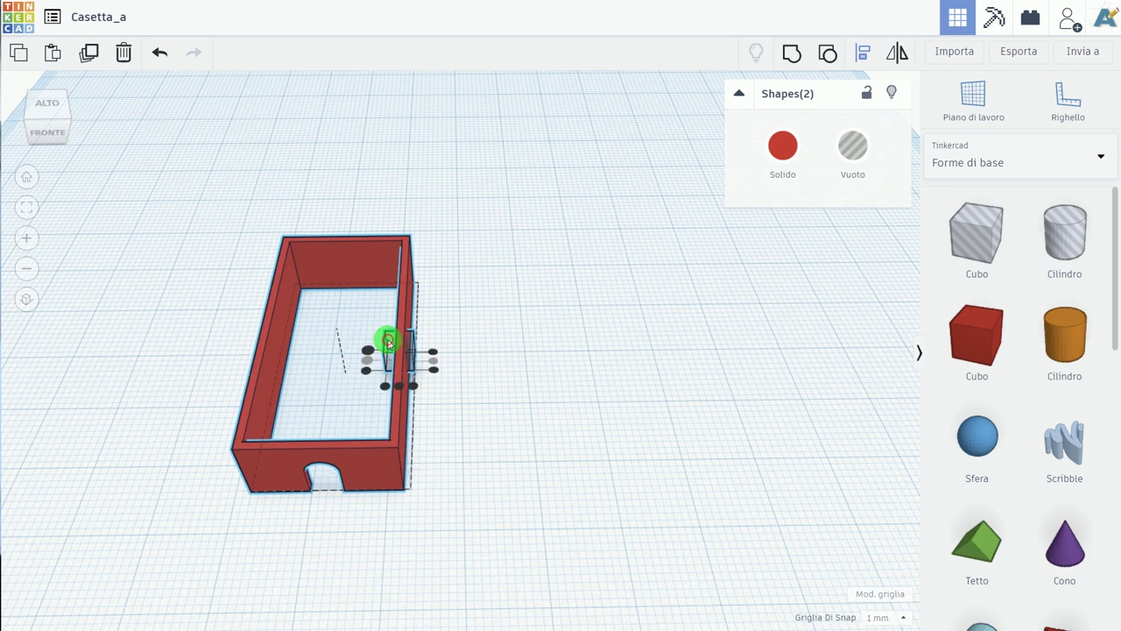
# - Duplicate the window hole and move the copy into the left long wall
pyautogui.click(513, 342)
pyautogui.click(387, 341)
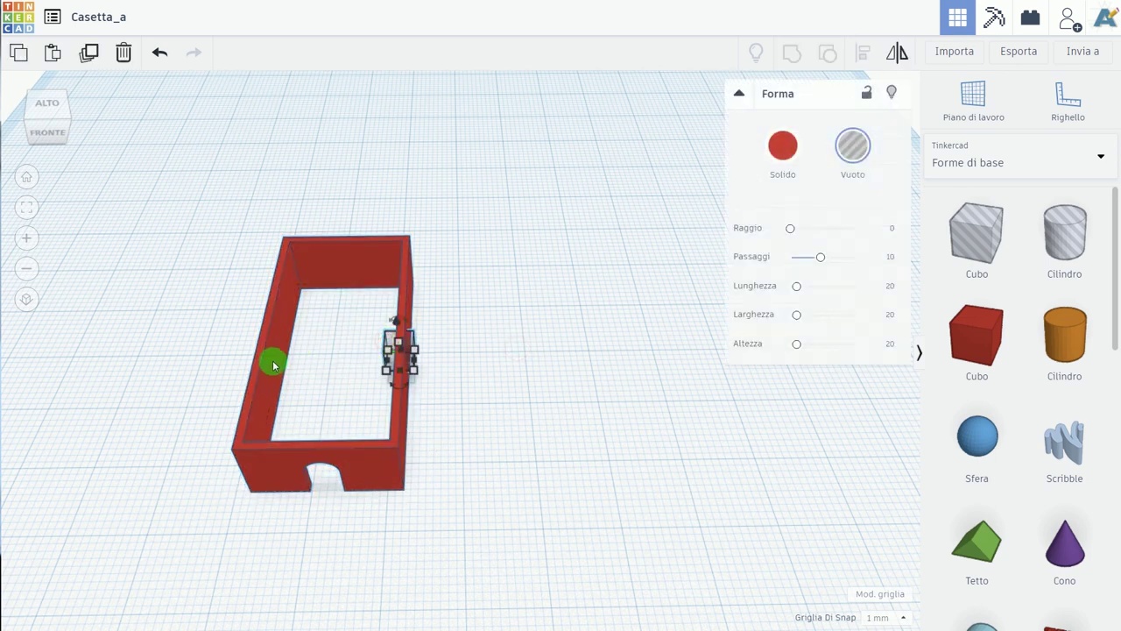
pyautogui.click(90, 54)
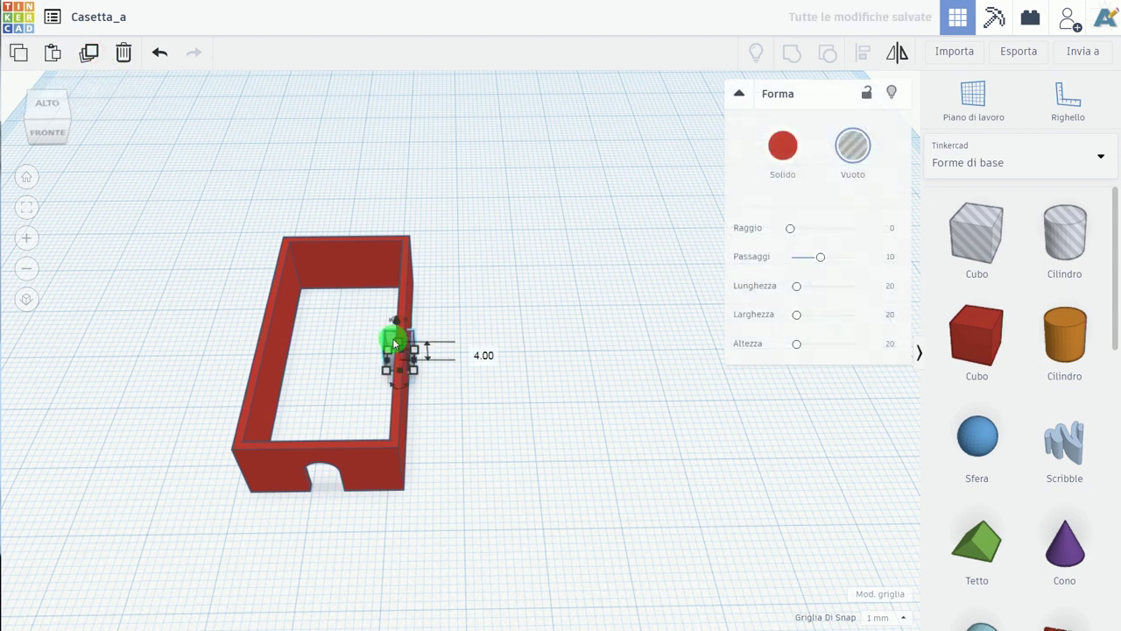
pyautogui.moveTo(391, 342); pyautogui.dragTo(258, 352)
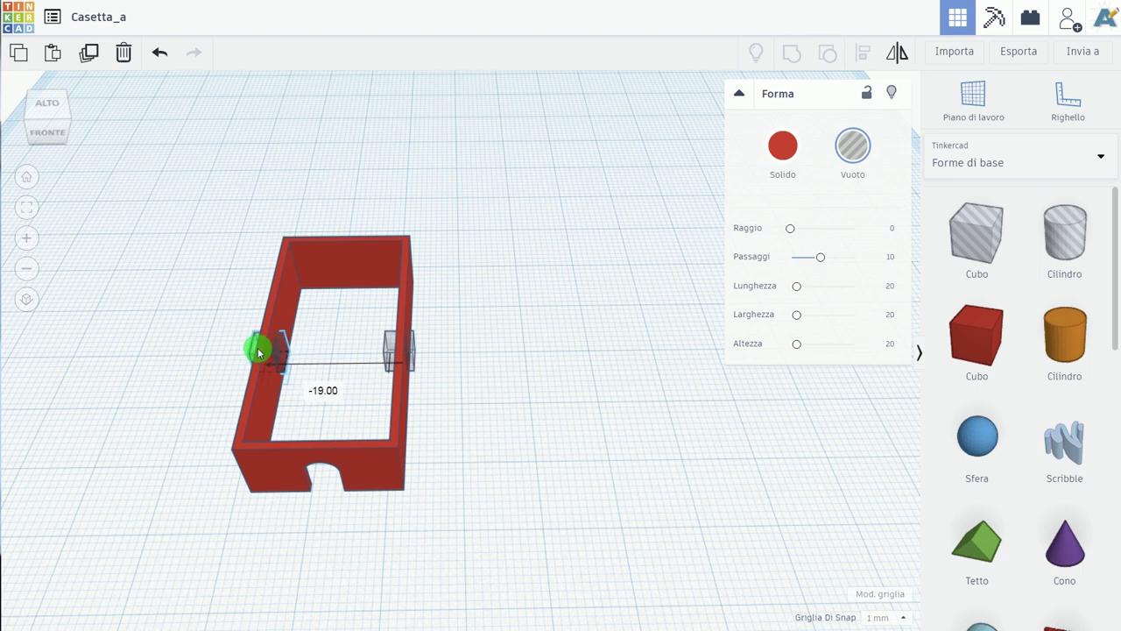
pyautogui.moveTo(149, 366)
pyautogui.mouseDown(button='right')
pyautogui.moveTo(225, 354)
pyautogui.moveTo(212, 365)
pyautogui.moveTo(173, 362)
pyautogui.moveTo(323, 323)
pyautogui.mouseUp(button='right')
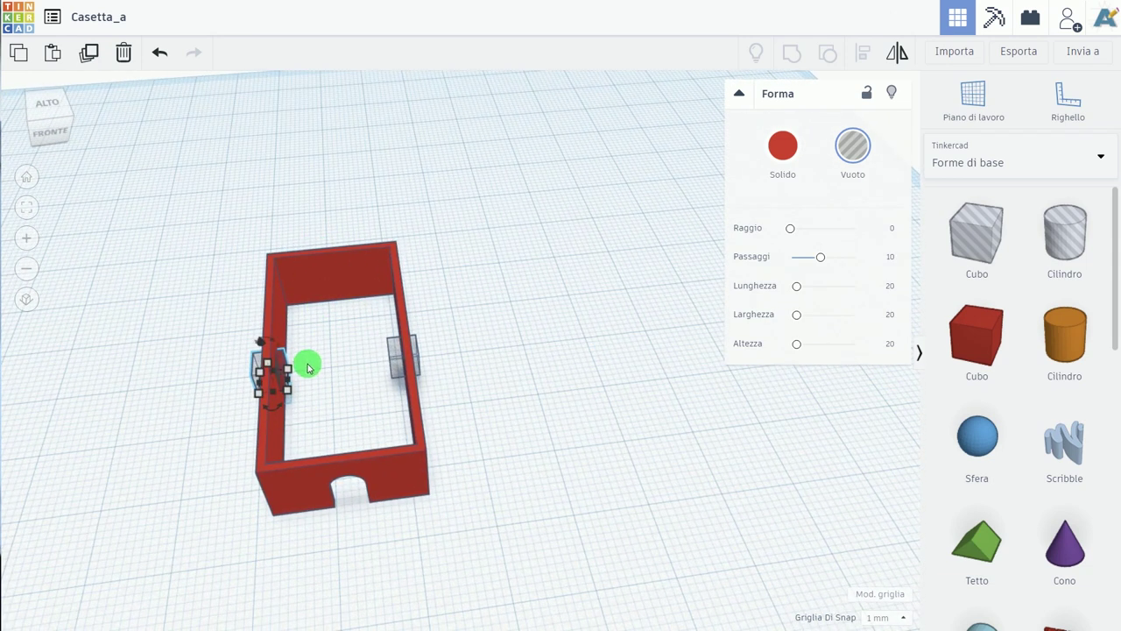
# - Duplicate the window hole again and place it in the short back wall
pyautogui.click(91, 55)
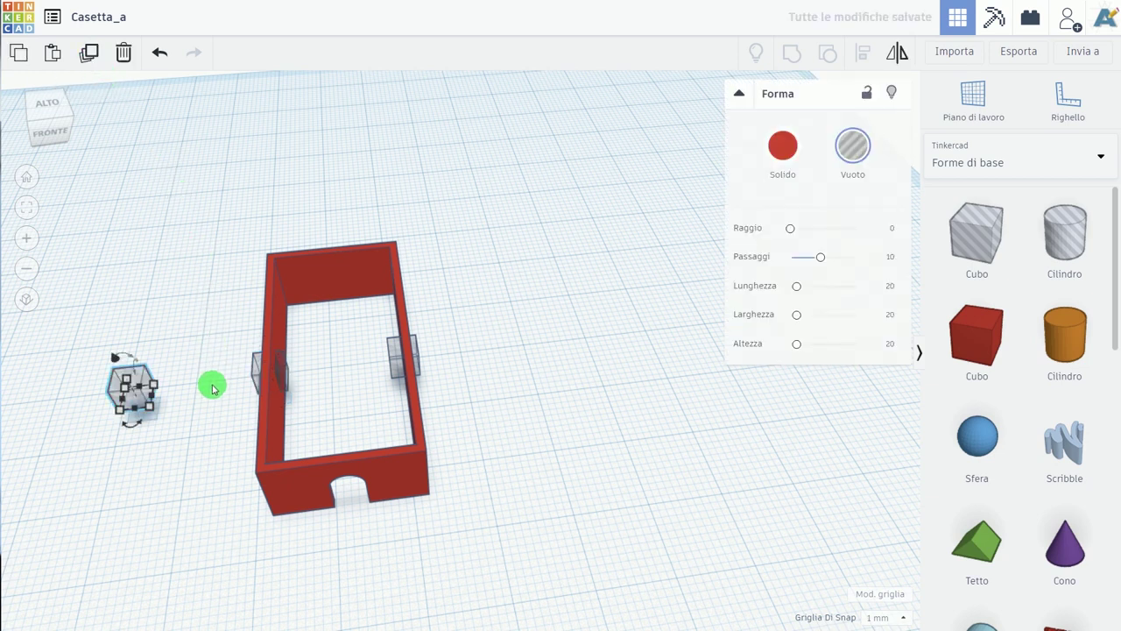
pyautogui.moveTo(132, 389)
pyautogui.moveTo(137, 378); pyautogui.dragTo(346, 270)
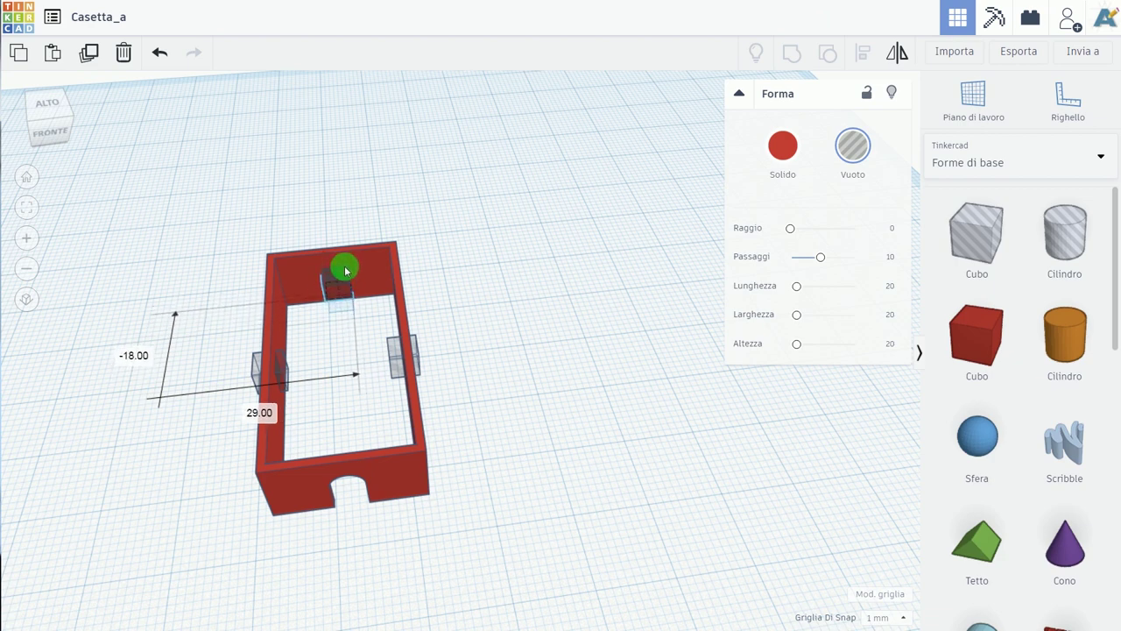
pyautogui.moveTo(307, 325)
pyautogui.mouseDown(button='right')
pyautogui.moveTo(543, 328)
pyautogui.moveTo(637, 497)
pyautogui.moveTo(581, 528)
pyautogui.moveTo(526, 465)
pyautogui.mouseUp(button='right')
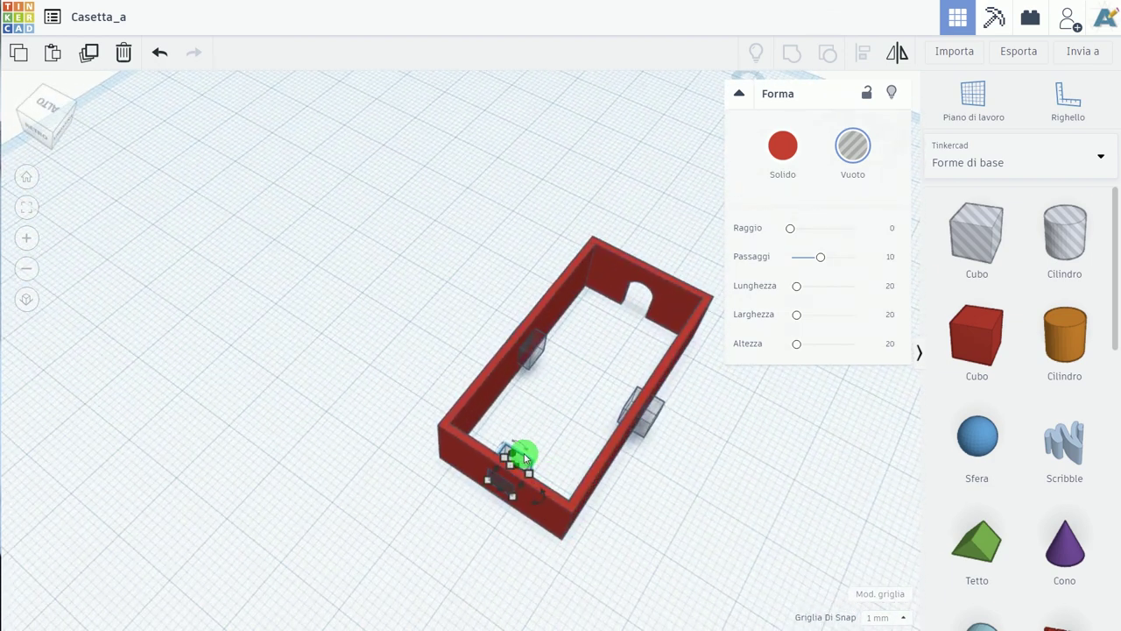
pyautogui.moveTo(520, 465); pyautogui.dragTo(500, 526)
pyautogui.click(486, 551)
pyautogui.moveTo(486, 551)
pyautogui.mouseDown(button='right')
pyautogui.moveTo(496, 523)
pyautogui.moveTo(613, 583)
pyautogui.mouseUp(button='right')
# - Centre the back-wall hole along the wall with Align, then select all shapes
pyautogui.moveTo(653, 596); pyautogui.dragTo(413, 406)
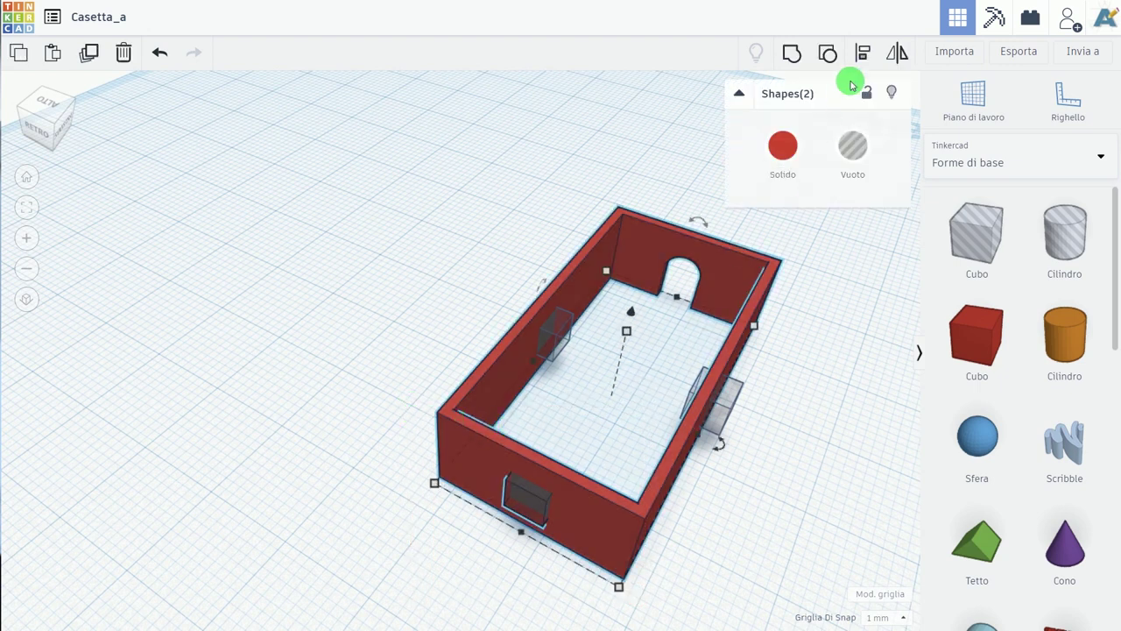
pyautogui.click(864, 60)
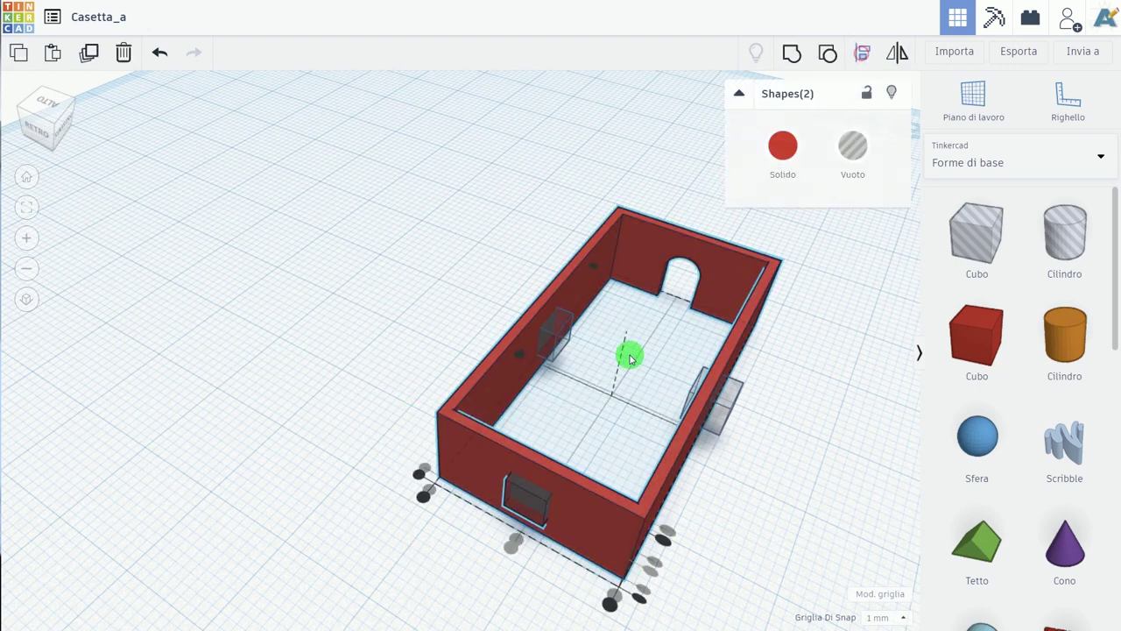
pyautogui.click(509, 550)
pyautogui.moveTo(743, 520)
pyautogui.mouseDown(button='right')
pyautogui.moveTo(398, 500)
pyautogui.moveTo(458, 508)
pyautogui.mouseUp(button='right')
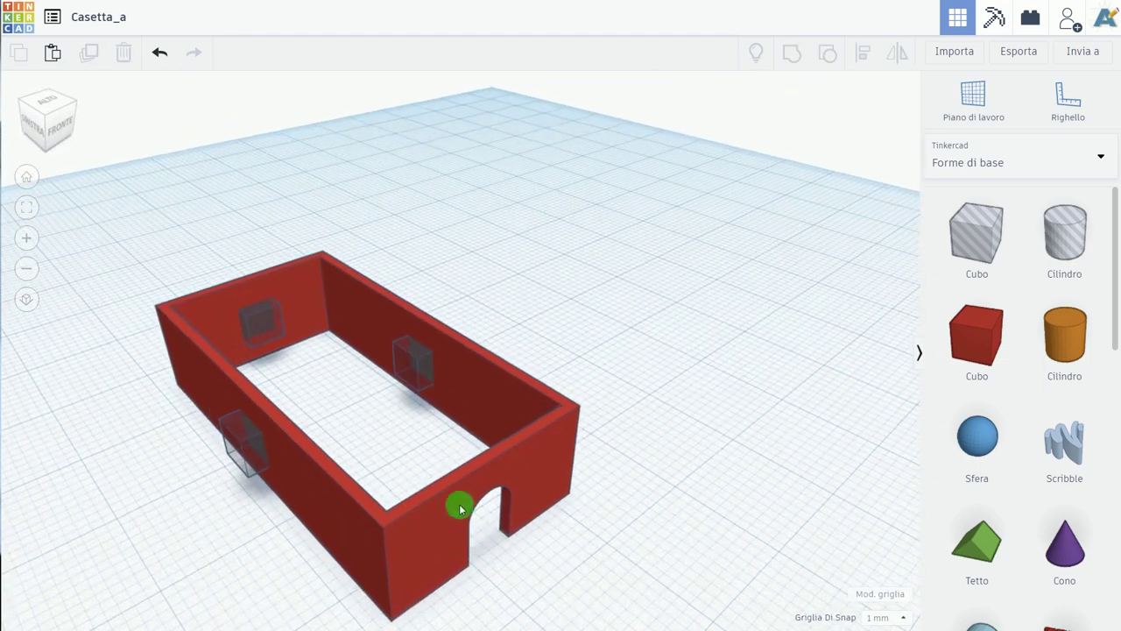
pyautogui.hotkey('ctrl', 'a')
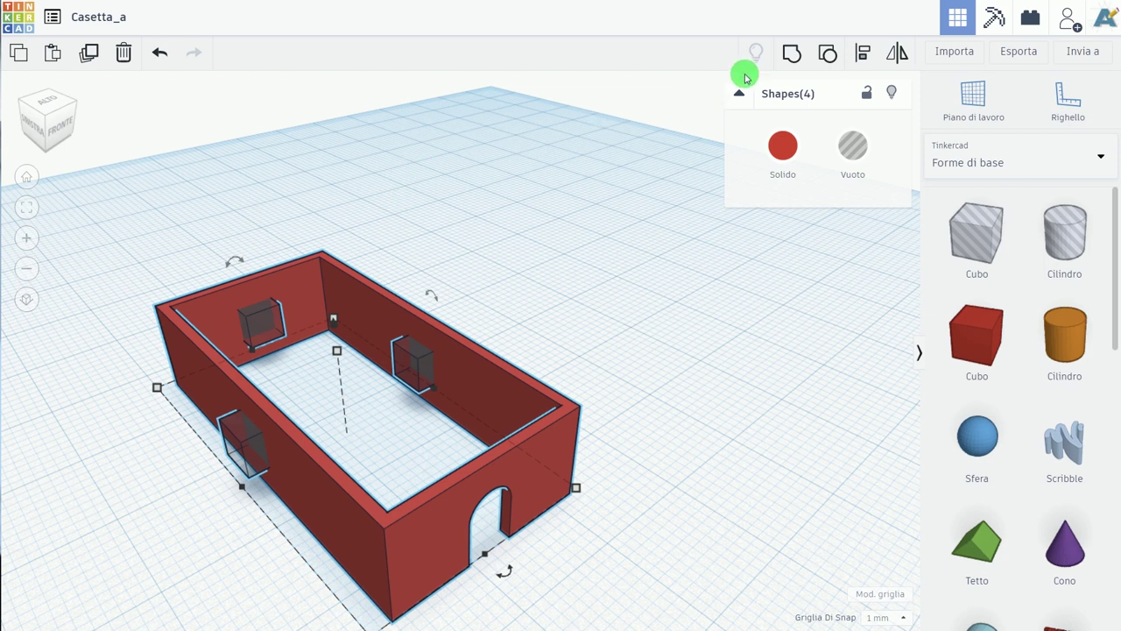
# - Group the walls and holes so three windows are cut through the walls
pyautogui.click(795, 58)
pyautogui.moveTo(628, 271)
pyautogui.mouseDown(button='right')
pyautogui.moveTo(407, 379)
pyautogui.moveTo(342, 348)
pyautogui.moveTo(366, 306)
pyautogui.moveTo(404, 290)
pyautogui.mouseUp(button='right')
pyautogui.scroll(-3, 403, 298)
pyautogui.scroll(-2, 401, 317)
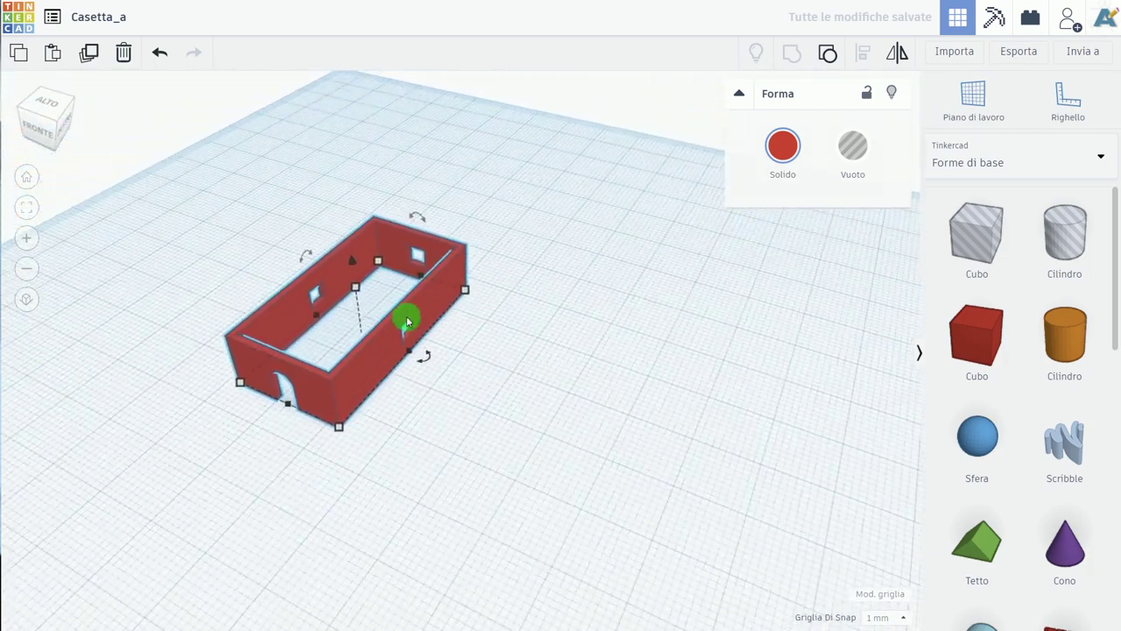
pyautogui.click(501, 388)
# - Add a green Tetto roof, raise it, and move it on top of the walls
pyautogui.moveTo(976, 539); pyautogui.dragTo(620, 405)
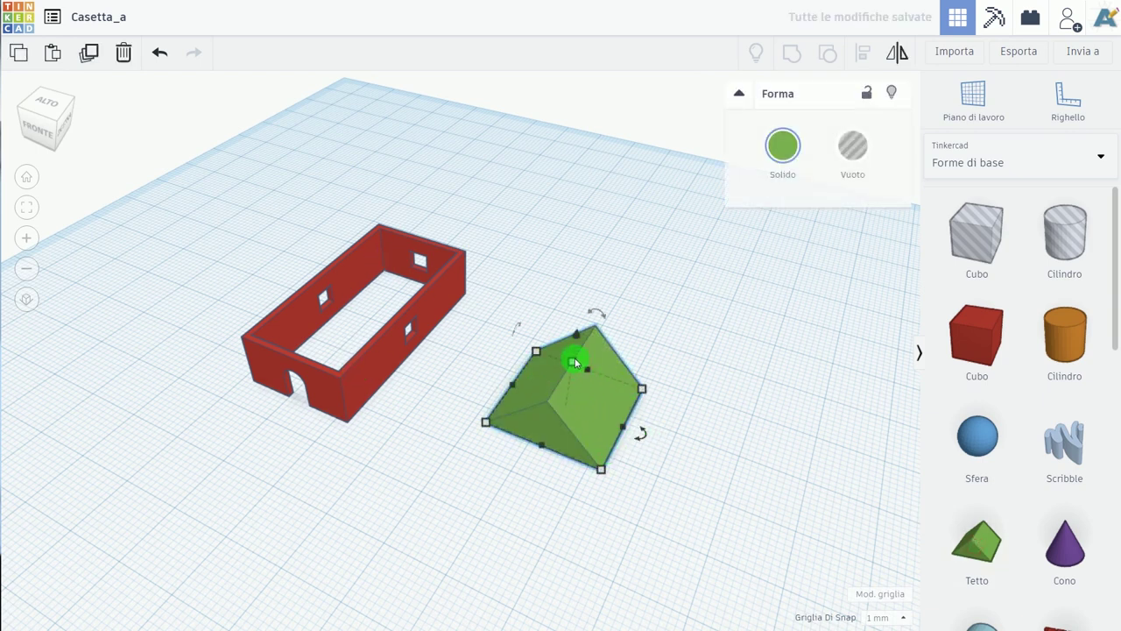
pyautogui.moveTo(576, 339); pyautogui.dragTo(570, 281)
pyautogui.moveTo(599, 349); pyautogui.dragTo(418, 260)
# - Centre the roof on the walls across both width and length
pyautogui.moveTo(491, 401)
pyautogui.mouseDown()
pyautogui.moveTo(301, 233)
pyautogui.moveTo(310, 218)
pyautogui.mouseUp()
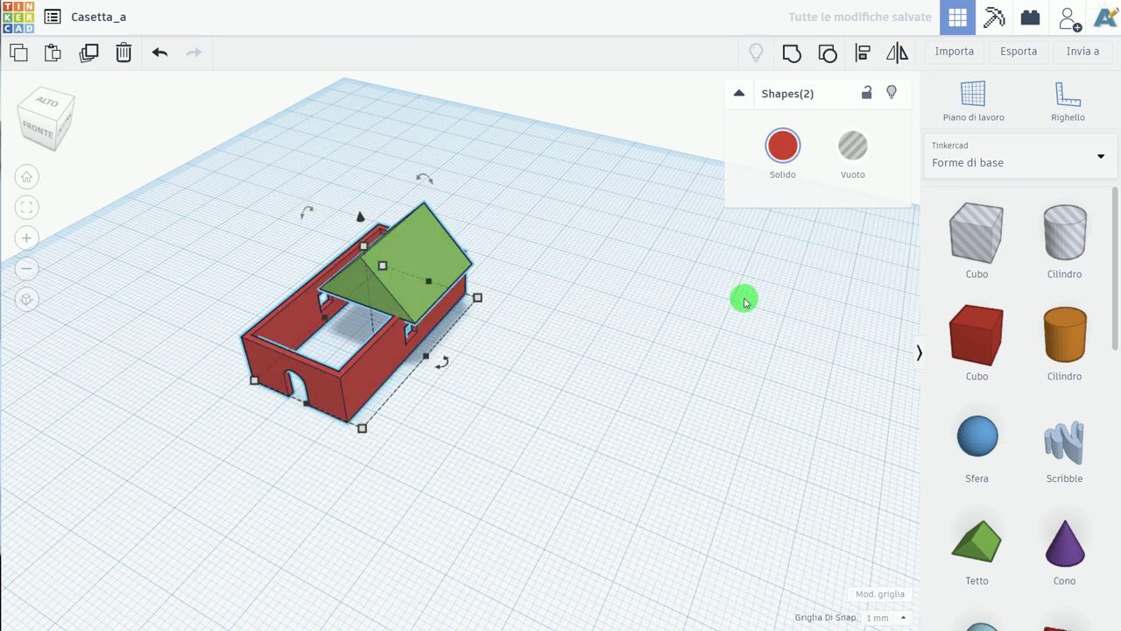
pyautogui.click(861, 52)
pyautogui.moveTo(543, 399)
pyautogui.mouseDown(button='right')
pyautogui.moveTo(739, 378)
pyautogui.moveTo(555, 446)
pyautogui.mouseUp(button='right')
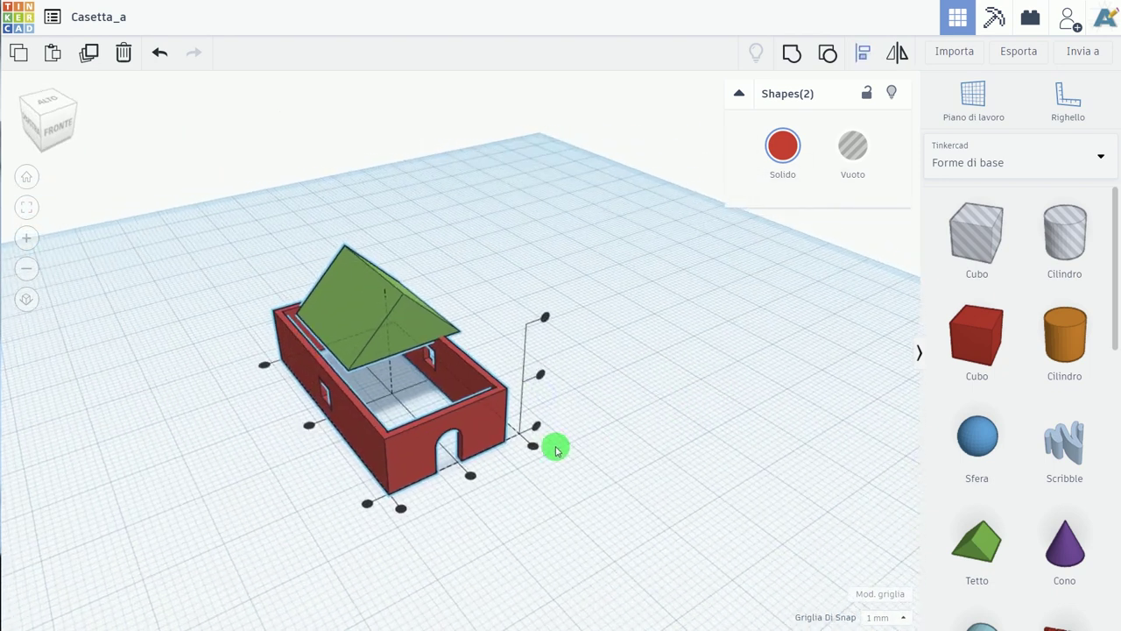
pyautogui.click(260, 368)
pyautogui.click(472, 477)
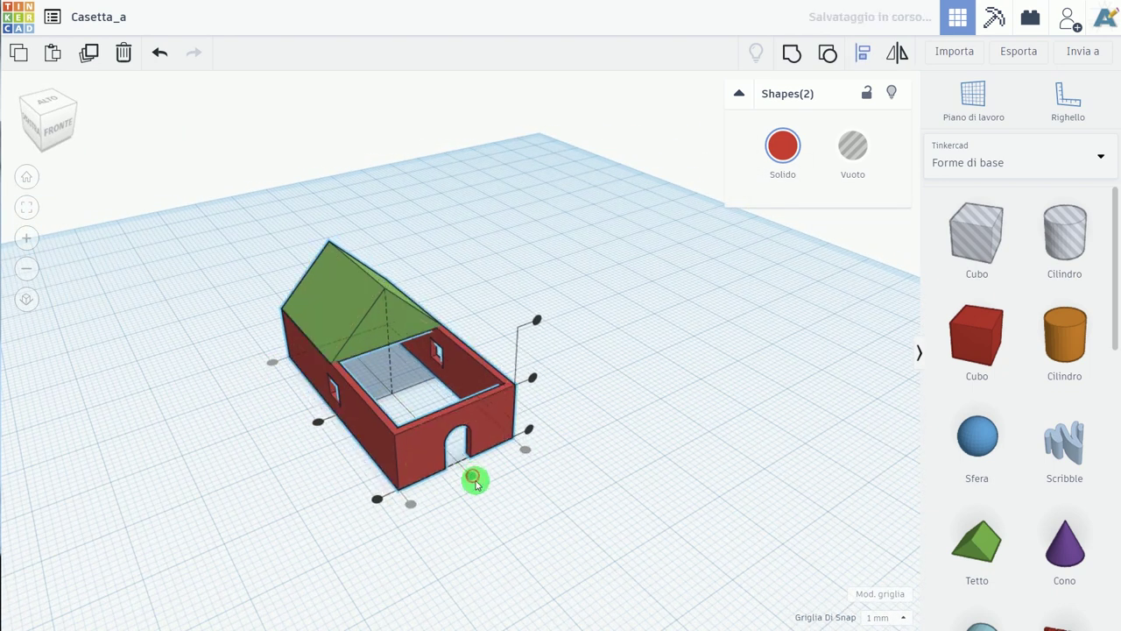
pyautogui.moveTo(565, 518)
pyautogui.mouseDown(button='right')
pyautogui.moveTo(415, 479)
pyautogui.moveTo(350, 490)
pyautogui.moveTo(357, 520)
pyautogui.moveTo(413, 301)
pyautogui.mouseUp(button='right')
# - Stretch the green roof lengthwise to 42 to span the house
pyautogui.click(561, 290)
pyautogui.click(396, 276)
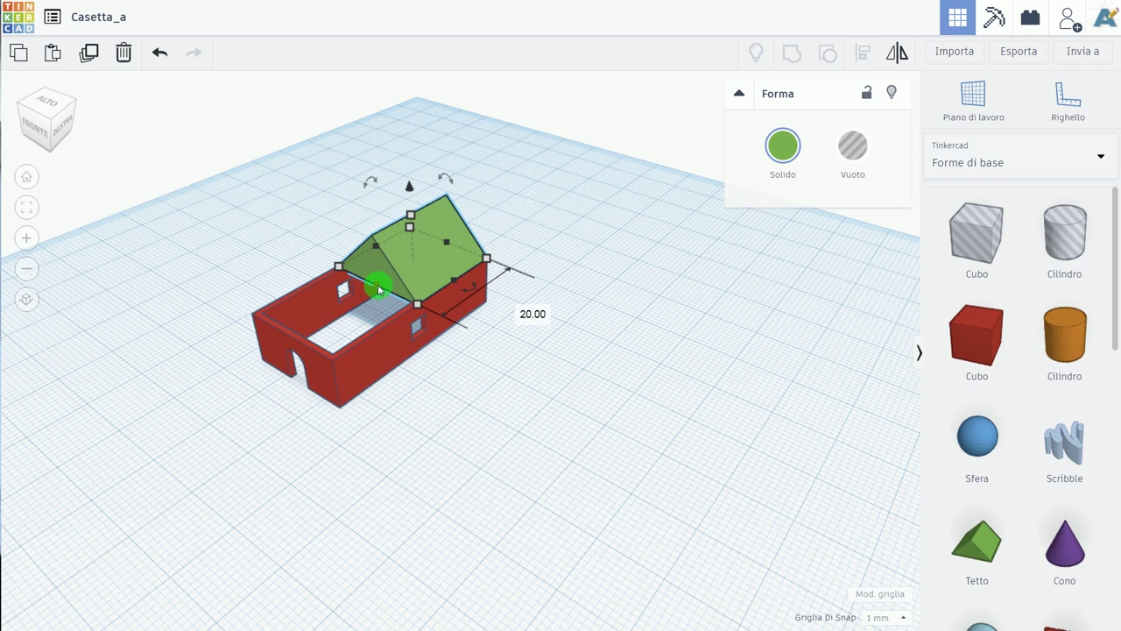
pyautogui.moveTo(378, 288); pyautogui.dragTo(291, 341)
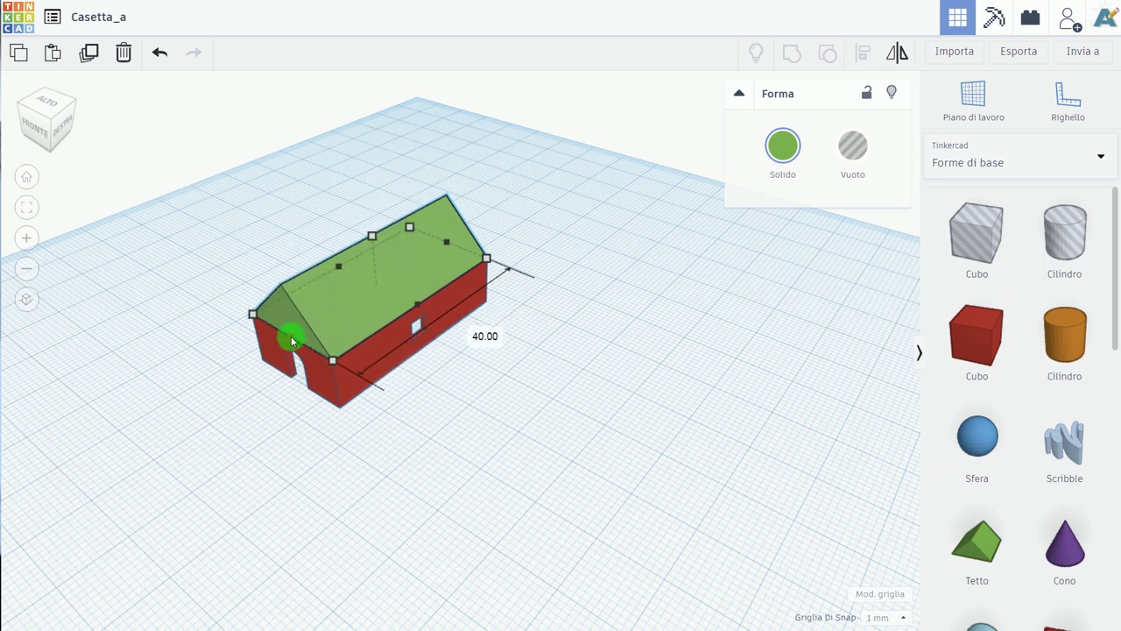
pyautogui.moveTo(243, 418)
pyautogui.mouseDown(button='right')
pyautogui.moveTo(131, 276)
pyautogui.moveTo(251, 358)
pyautogui.mouseUp(button='right')
pyautogui.moveTo(394, 382)
pyautogui.mouseDown(button='right')
pyautogui.moveTo(673, 403)
pyautogui.moveTo(754, 430)
pyautogui.moveTo(824, 435)
pyautogui.moveTo(604, 458)
pyautogui.mouseUp(button='right')
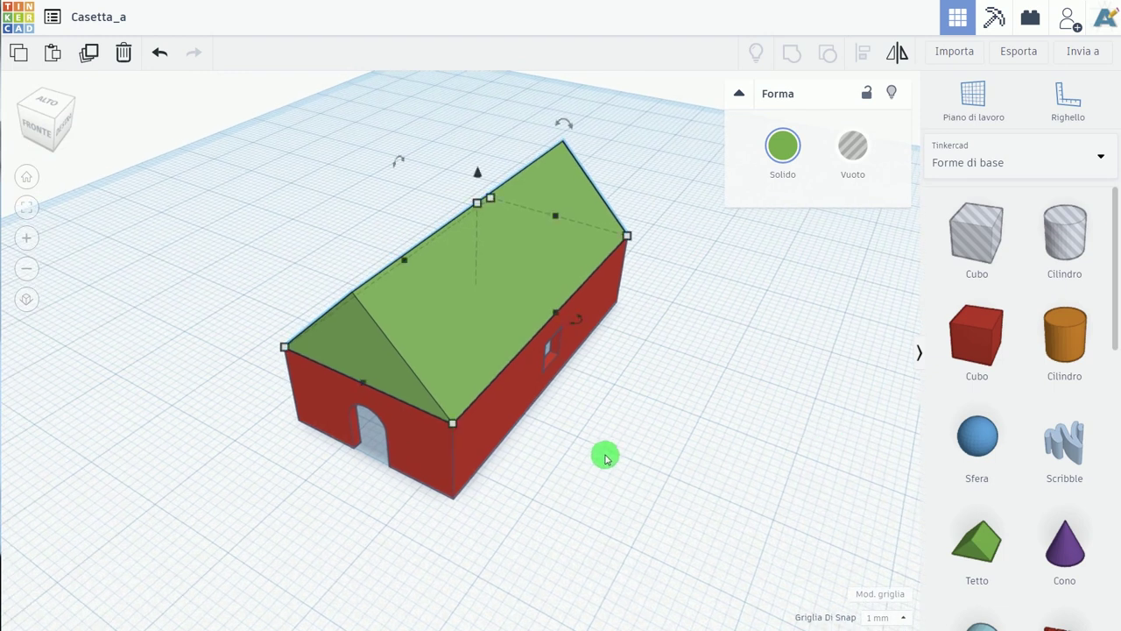
pyautogui.scroll(2, 523, 486)
pyautogui.scroll(1, 514, 493)
pyautogui.scroll(-2, 501, 493)
pyautogui.scroll(-1, 500, 493)
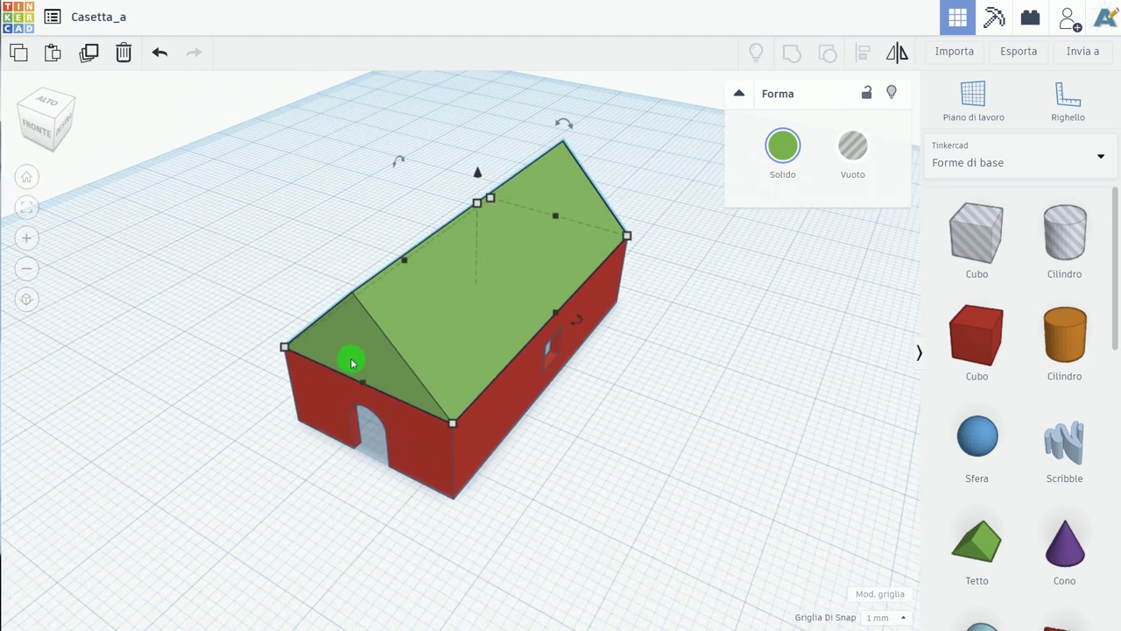
pyautogui.moveTo(357, 383); pyautogui.dragTo(361, 386)
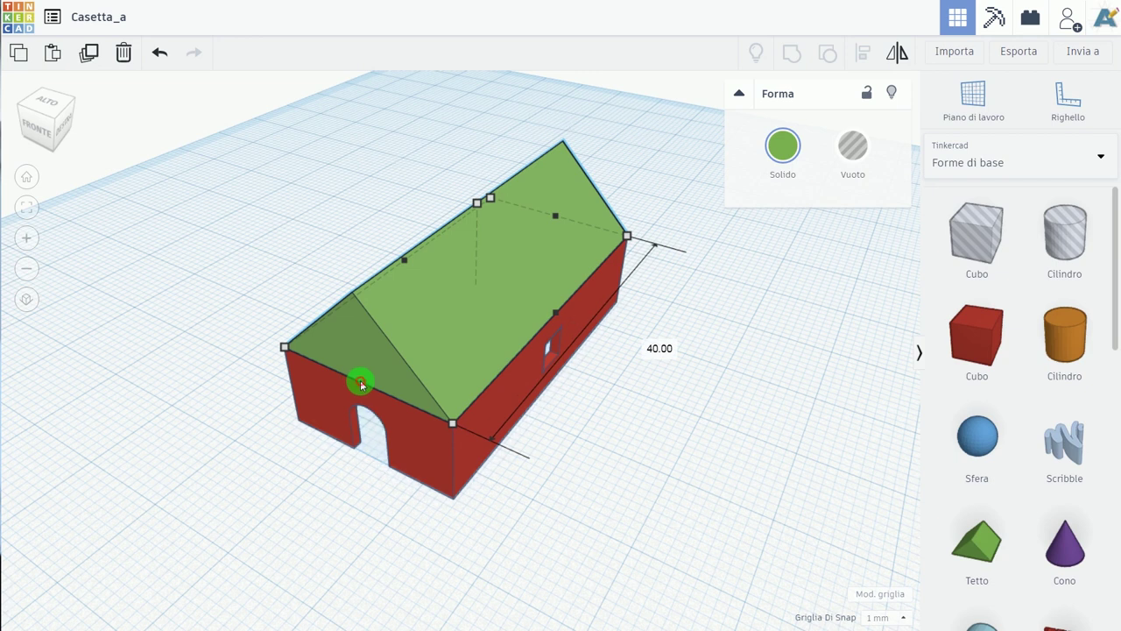
pyautogui.moveTo(356, 391); pyautogui.dragTo(356, 392)
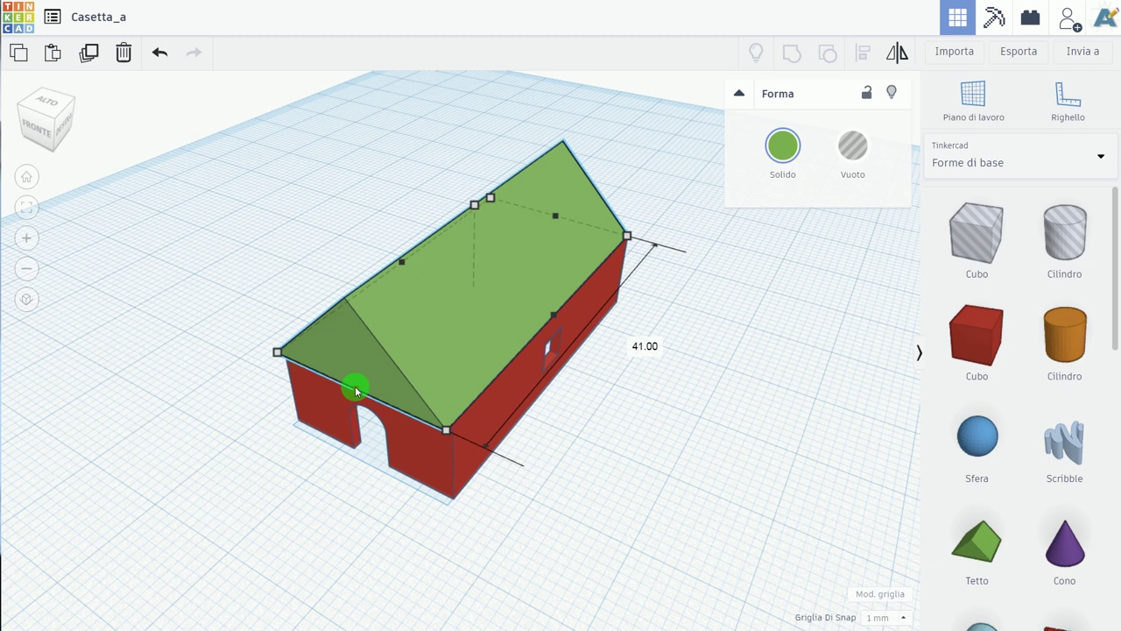
pyautogui.moveTo(356, 391); pyautogui.dragTo(356, 391)
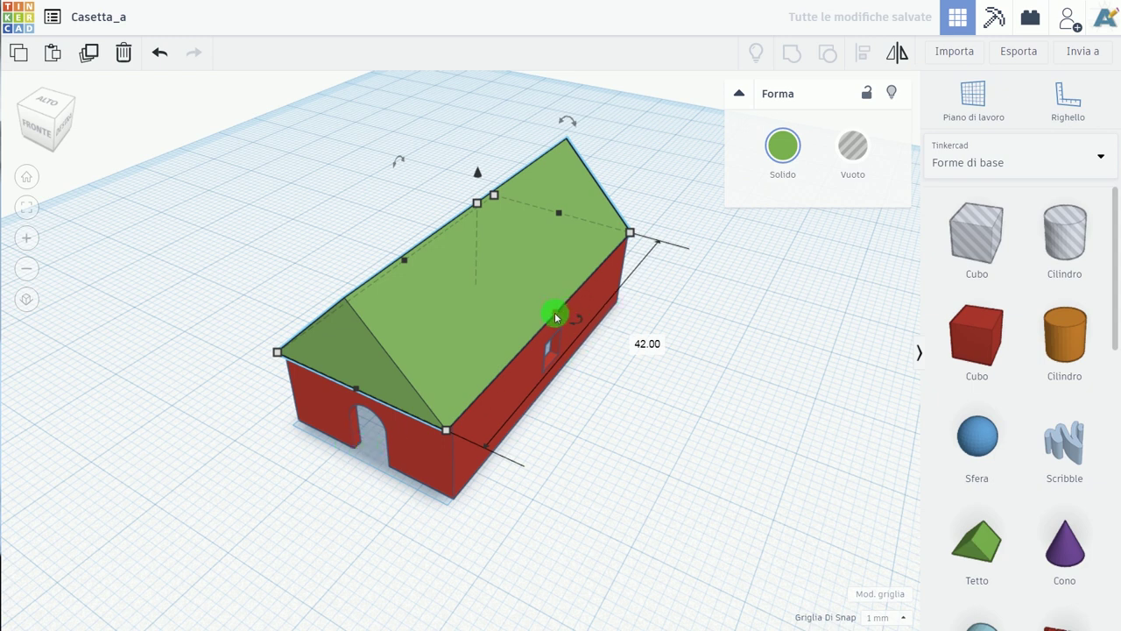
# - Widen the roof to 22 mm so it overhangs the side walls
pyautogui.moveTo(555, 313); pyautogui.dragTo(562, 317)
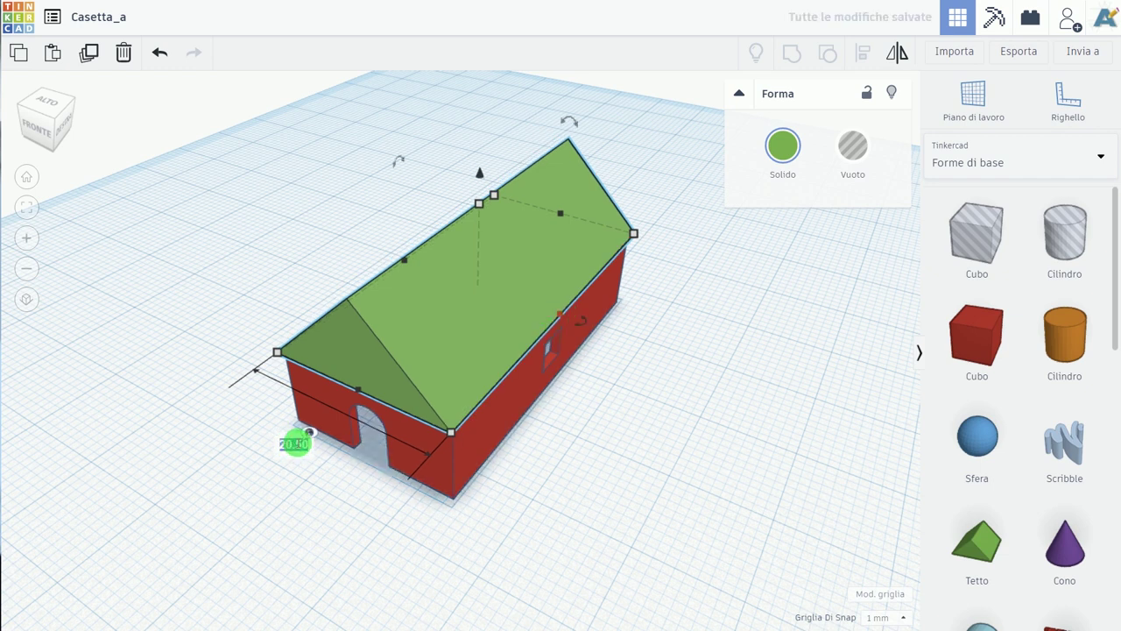
pyautogui.press('Return')
pyautogui.moveTo(283, 428)
pyautogui.mouseDown(button='right')
pyautogui.moveTo(317, 428)
pyautogui.moveTo(315, 301)
pyautogui.mouseUp(button='right')
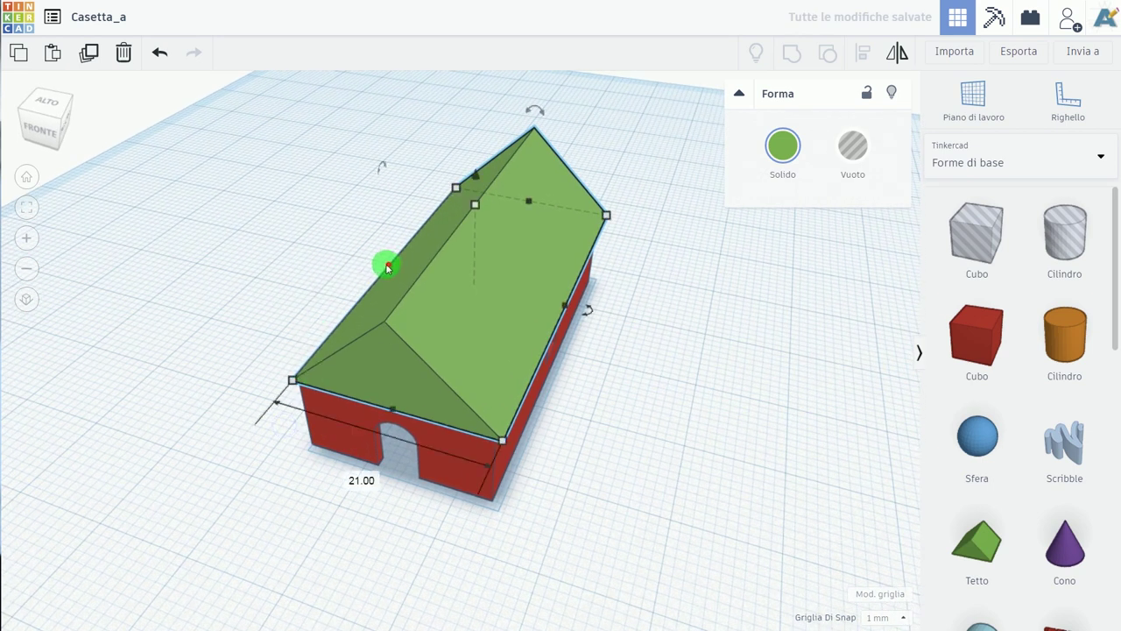
pyautogui.moveTo(380, 260); pyautogui.dragTo(370, 257)
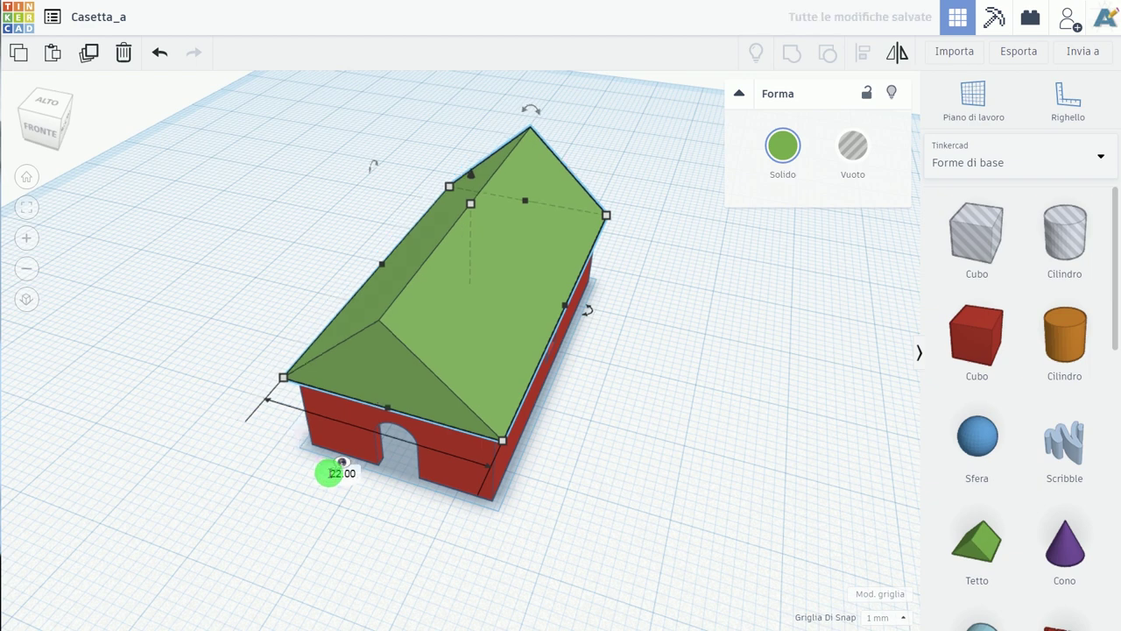
pyautogui.moveTo(351, 491)
pyautogui.mouseDown(button='right')
pyautogui.moveTo(423, 420)
pyautogui.moveTo(343, 450)
pyautogui.moveTo(243, 441)
pyautogui.moveTo(233, 457)
pyautogui.moveTo(251, 468)
pyautogui.mouseUp(button='right')
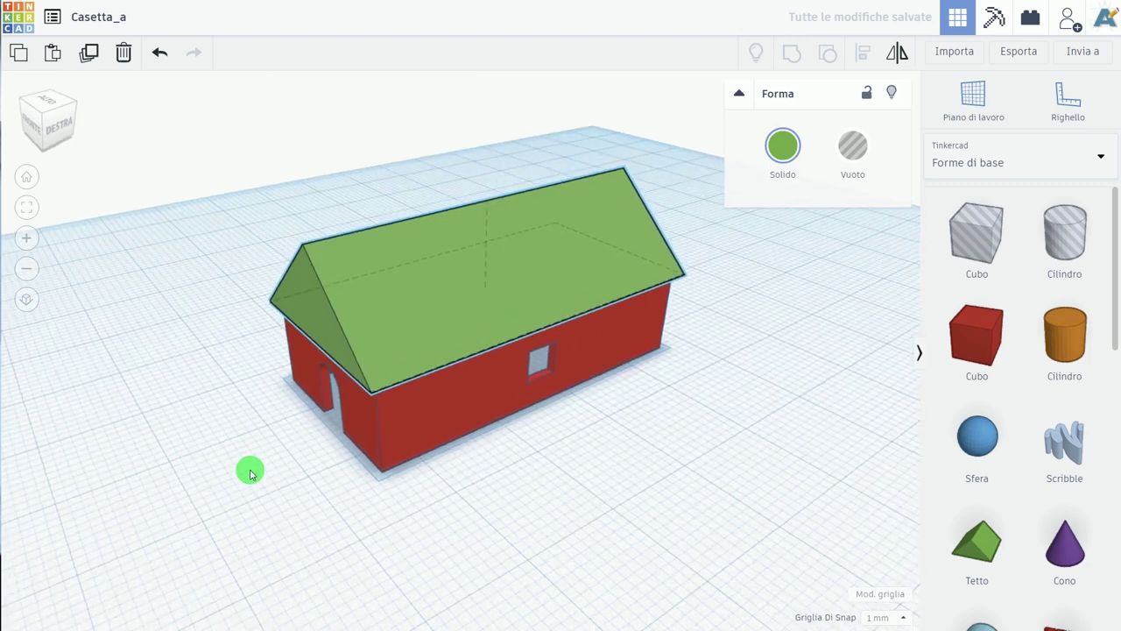
pyautogui.moveTo(377, 487); pyautogui.dragTo(415, 476, button='right')
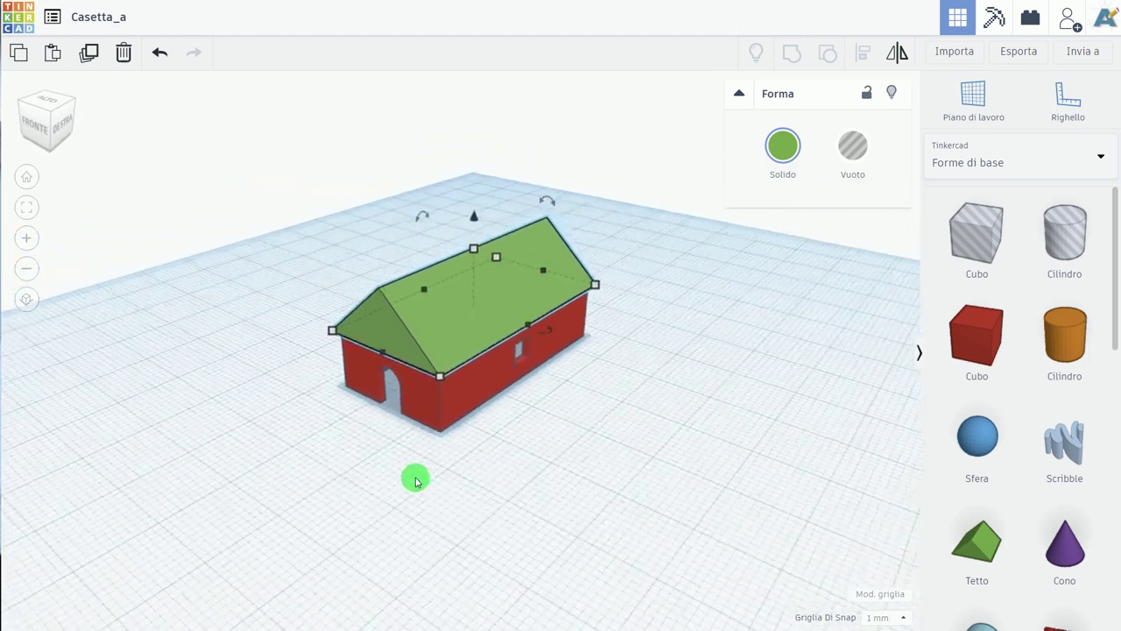
# - Select the roof and walls and group them, then undo the single-colour grouping
pyautogui.click(547, 448)
pyautogui.moveTo(571, 433); pyautogui.dragTo(464, 314)
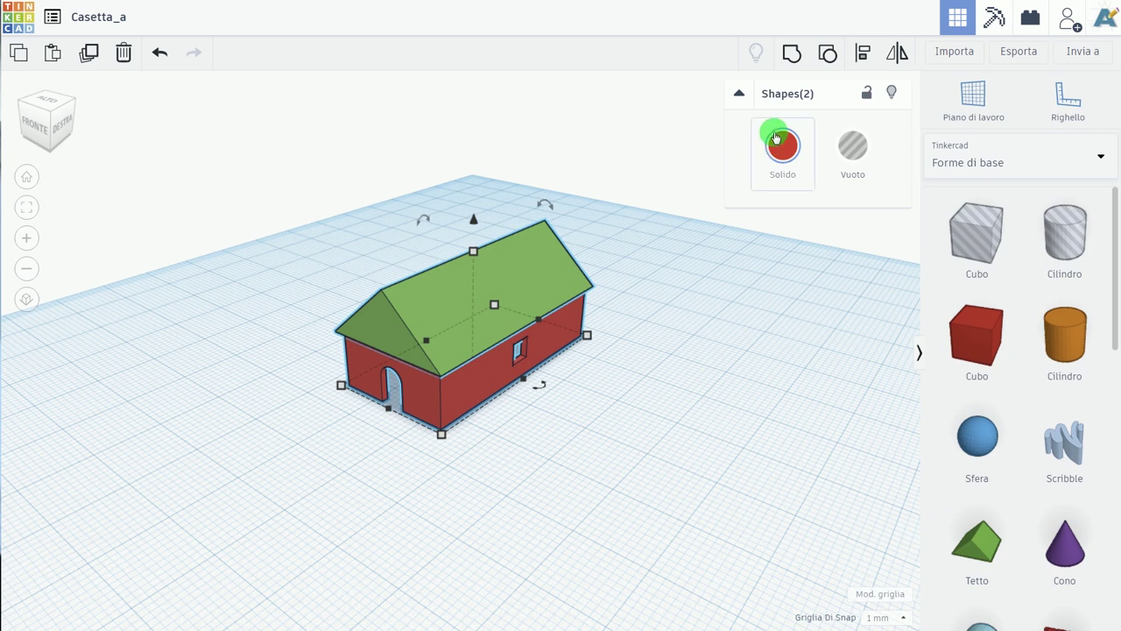
pyautogui.click(791, 56)
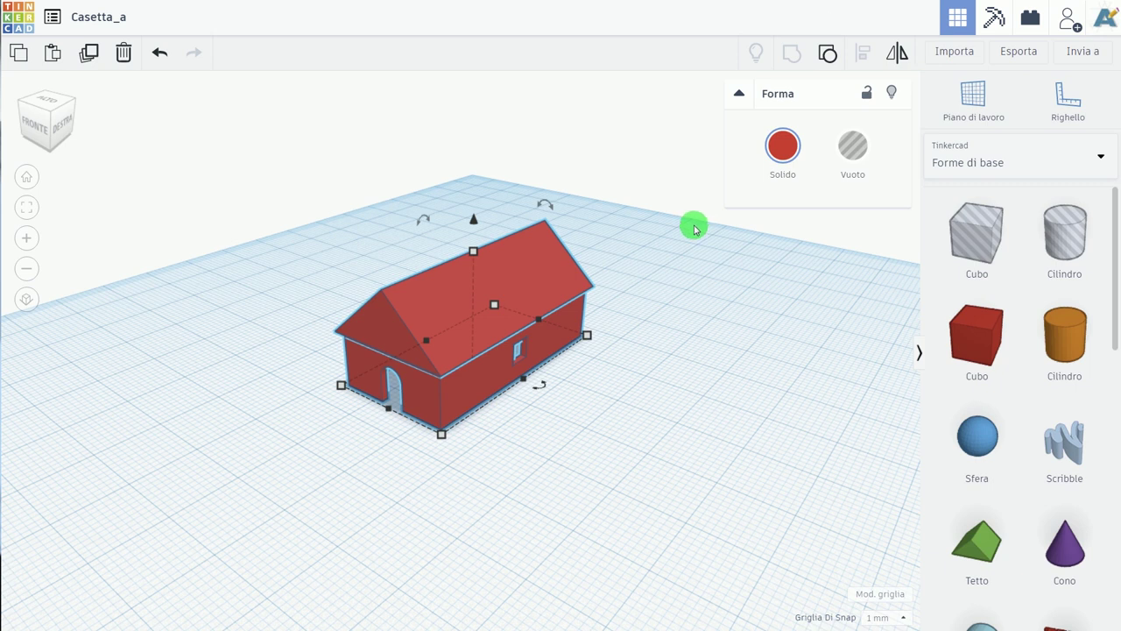
pyautogui.hotkey('ctrl', 'z')
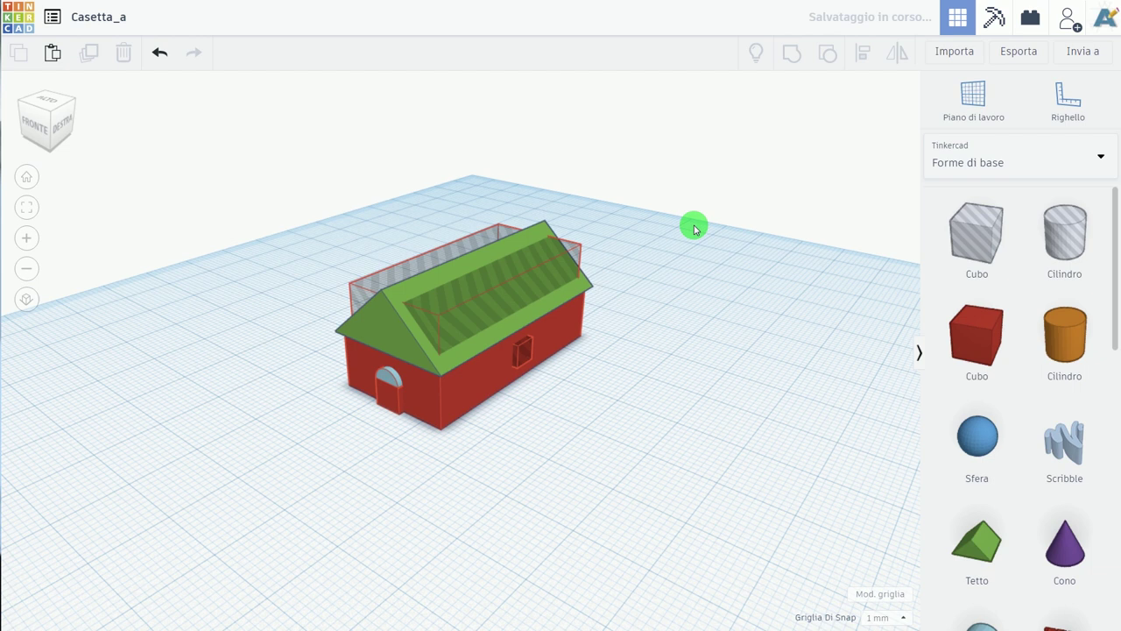
# - Reselect the roof and walls, tick Multicolor, group them, and undo an accidental resize
pyautogui.moveTo(619, 409)
pyautogui.mouseDown()
pyautogui.moveTo(529, 322)
pyautogui.moveTo(518, 291)
pyautogui.mouseUp()
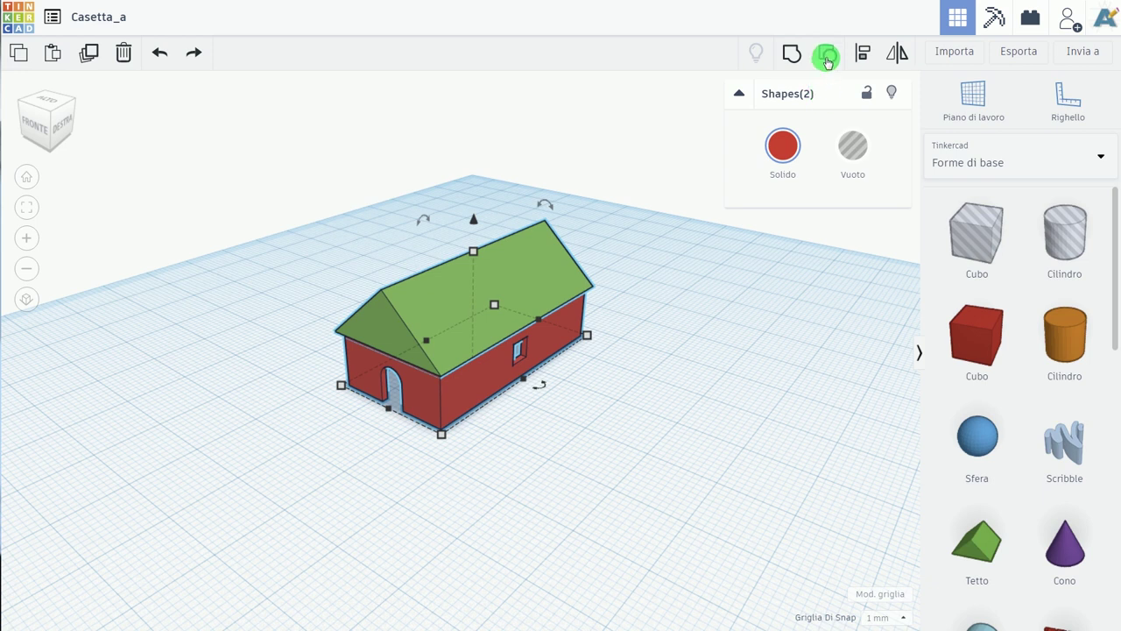
pyautogui.click(793, 148)
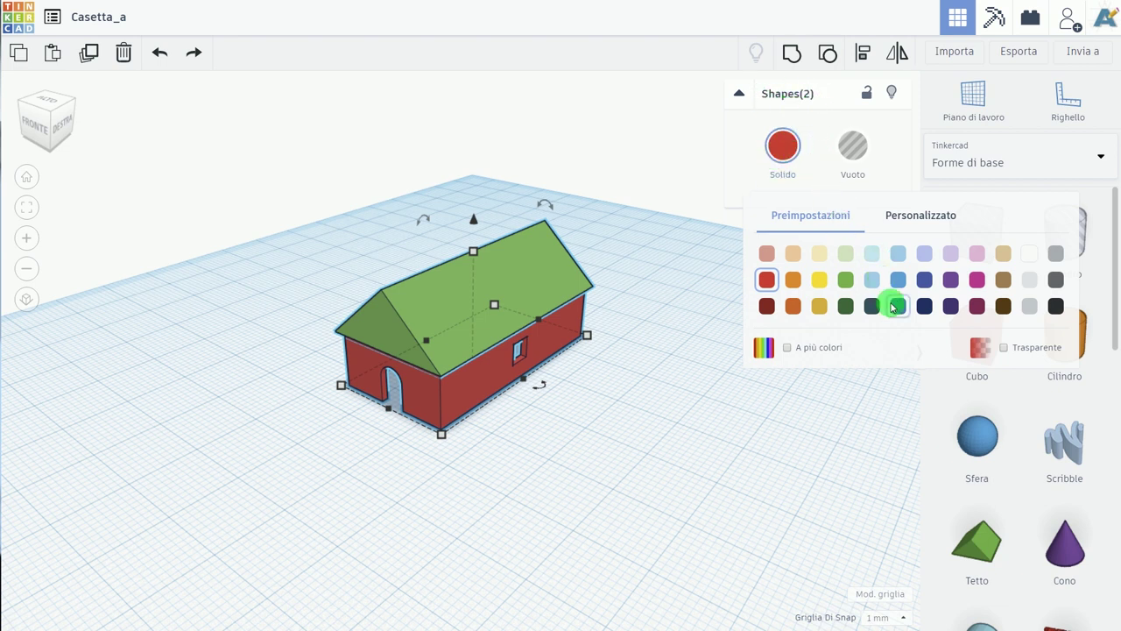
pyautogui.click(787, 348)
pyautogui.click(793, 53)
pyautogui.click(698, 298)
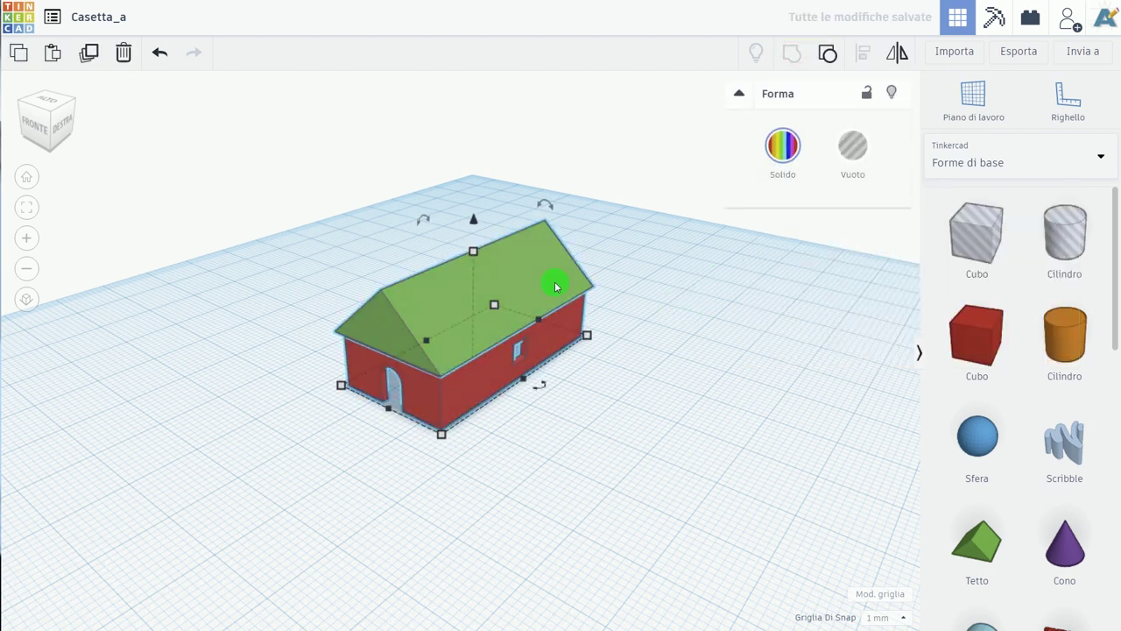
pyautogui.moveTo(441, 434)
pyautogui.mouseDown()
pyautogui.moveTo(651, 457)
pyautogui.moveTo(658, 307)
pyautogui.moveTo(406, 418)
pyautogui.mouseUp()
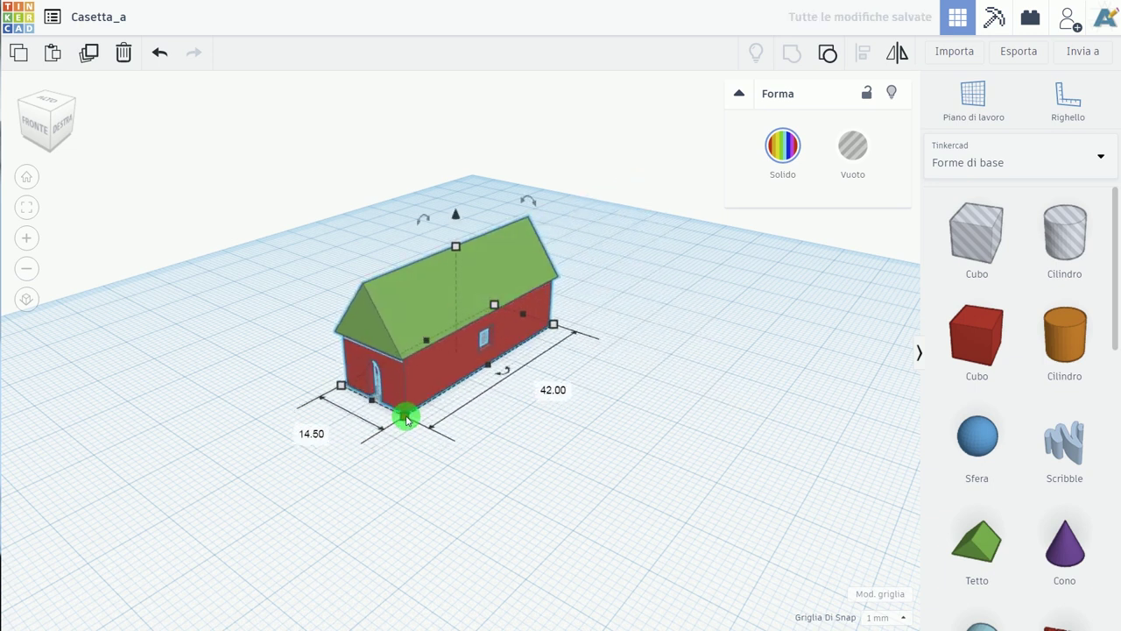
pyautogui.hotkey('ctrl', 'z')
# - Add a red box to the workplane and move it into open space beside the house
pyautogui.click(578, 448)
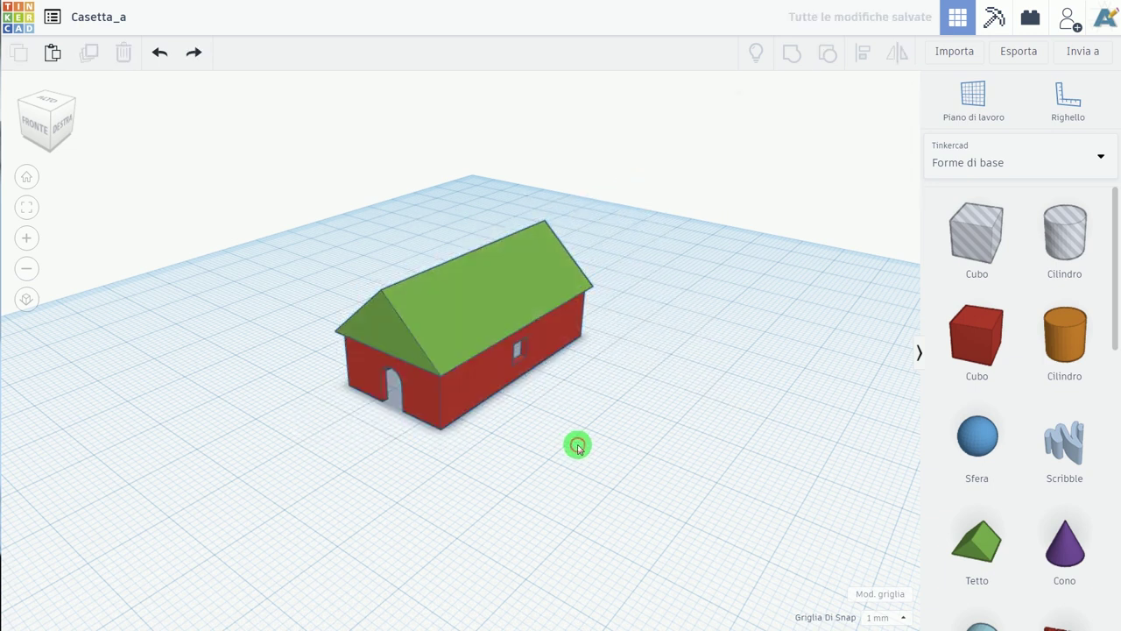
pyautogui.scroll(-2, 583, 446)
pyautogui.moveTo(981, 317); pyautogui.dragTo(721, 345)
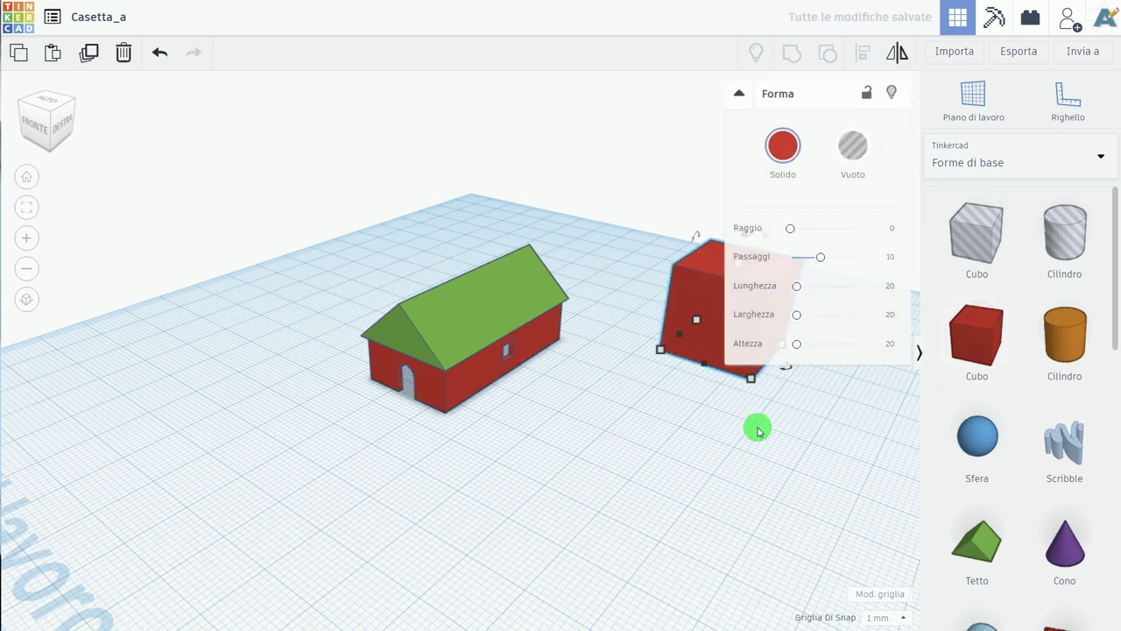
pyautogui.click(756, 428)
pyautogui.click(754, 366)
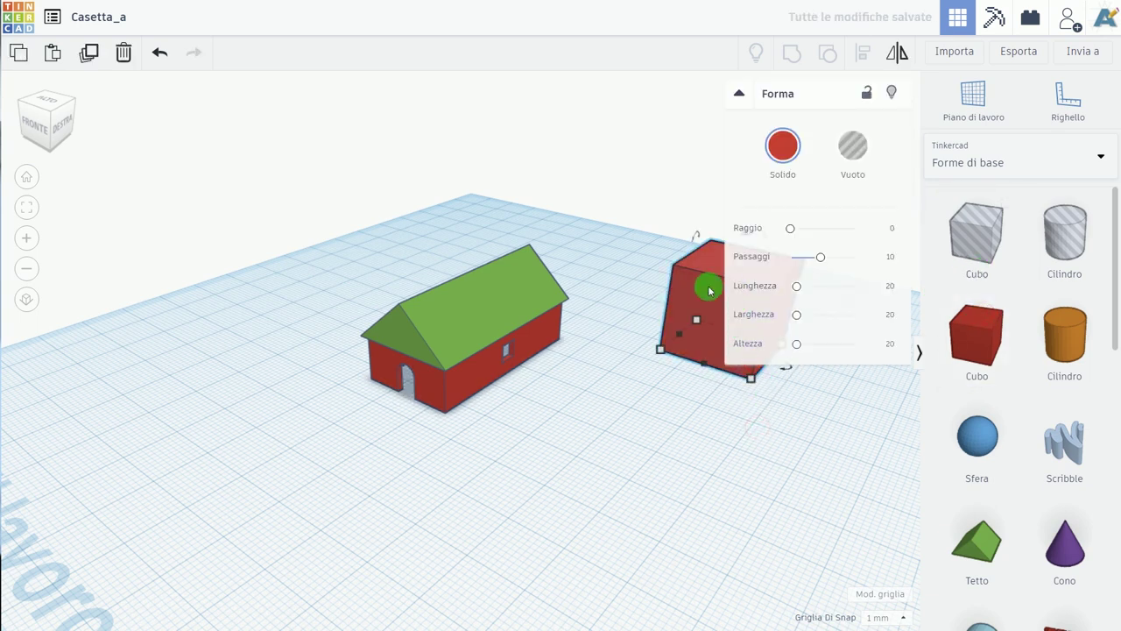
pyautogui.moveTo(709, 291); pyautogui.dragTo(633, 388)
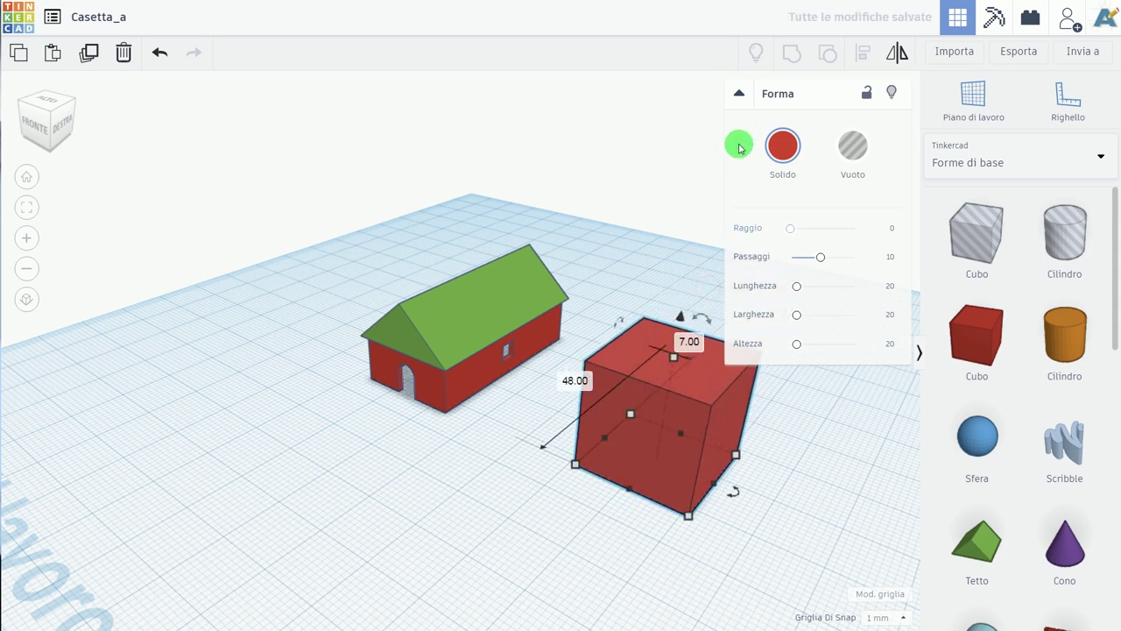
pyautogui.click(742, 88)
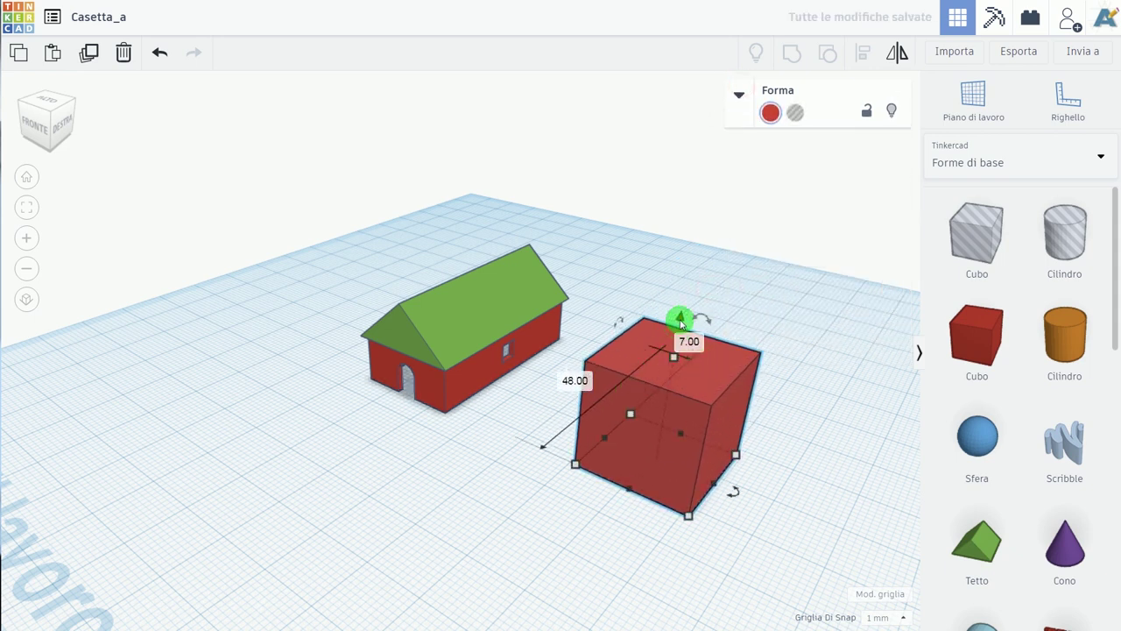
# - Flatten the box to 1 mm thick and size it 50 mm long by 30 mm wide
pyautogui.moveTo(681, 324); pyautogui.dragTo(662, 458)
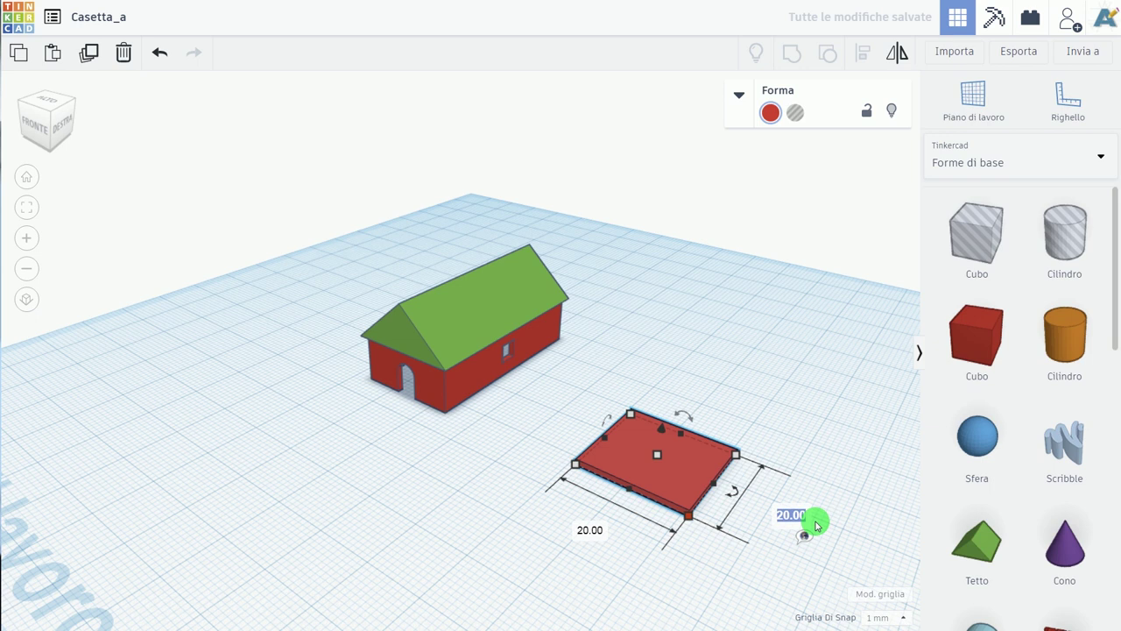
pyautogui.write('50')
pyautogui.press('Return')
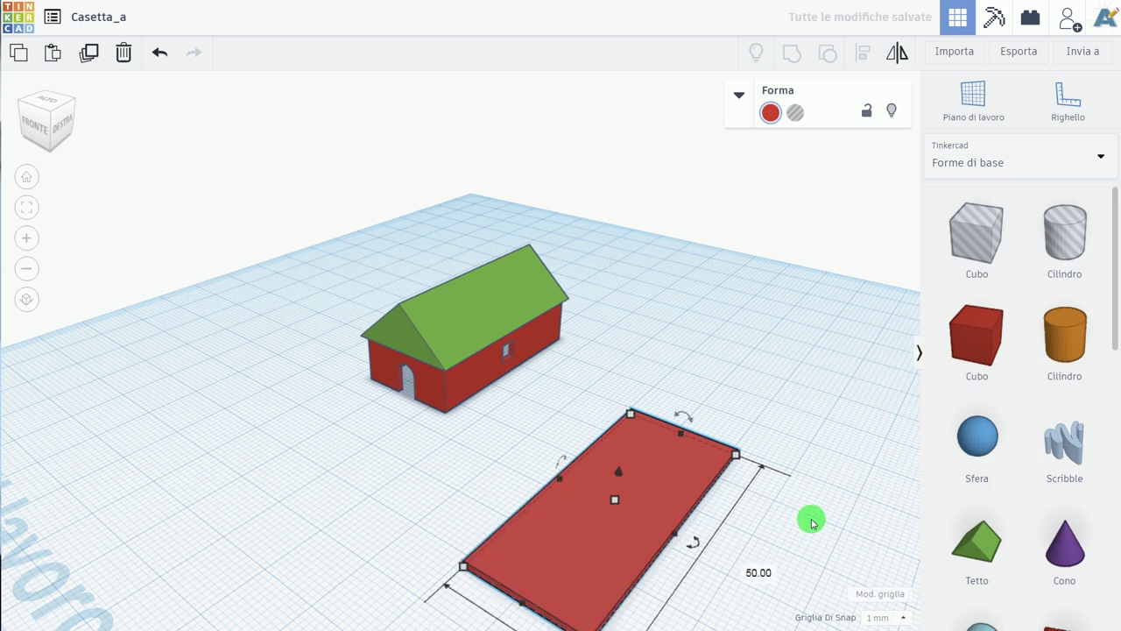
pyautogui.moveTo(688, 493); pyautogui.dragTo(683, 387)
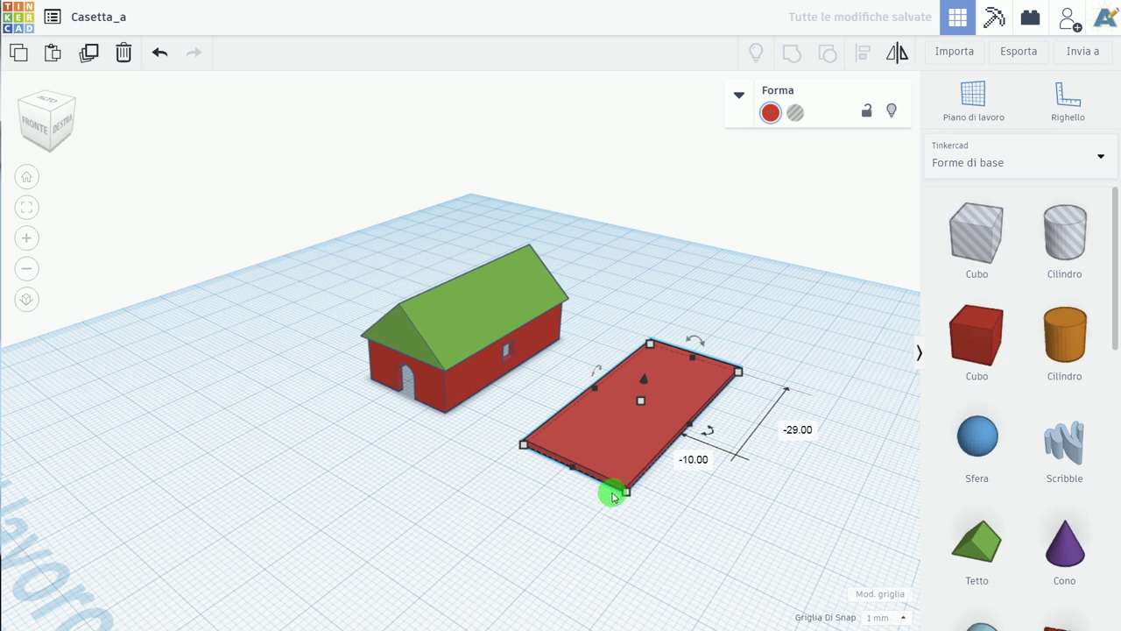
pyautogui.moveTo(625, 492)
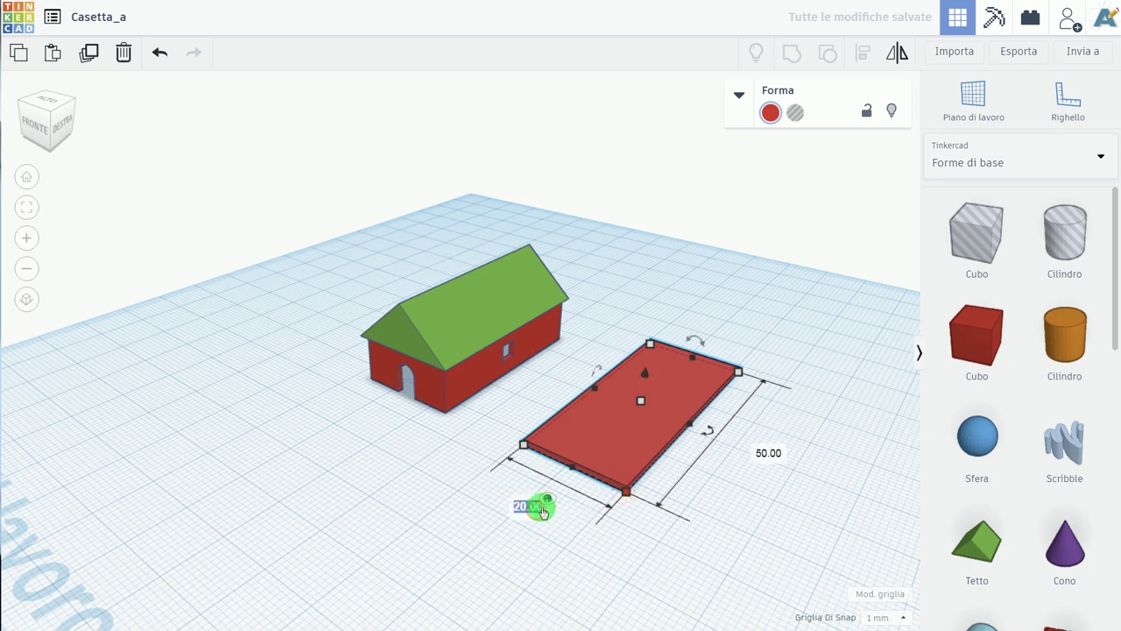
pyautogui.write('30')
pyautogui.press('Return')
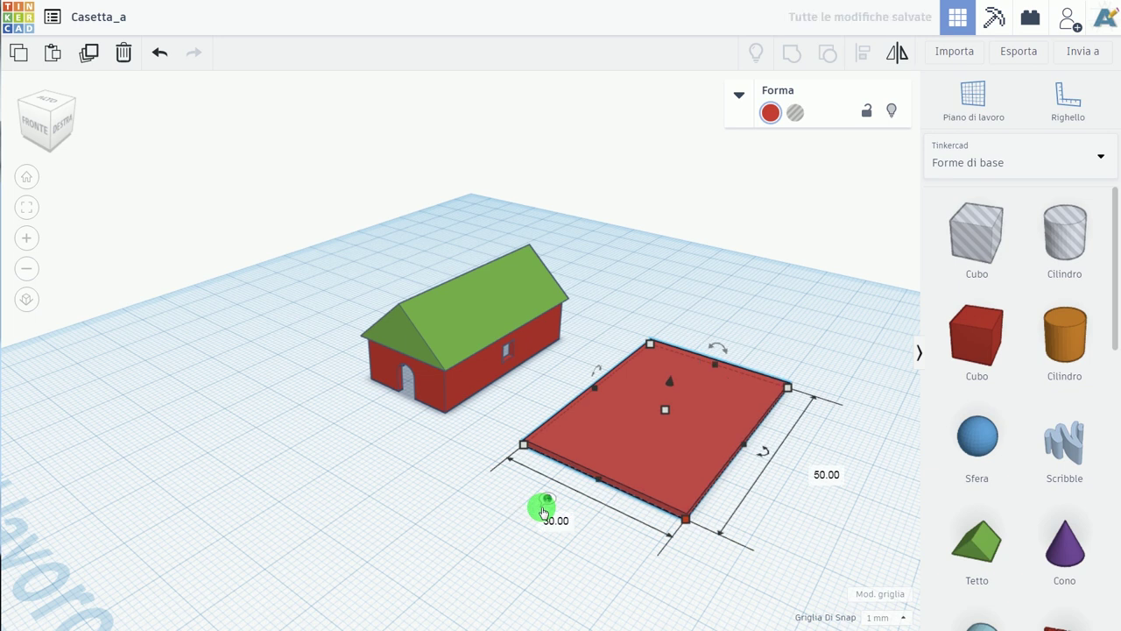
# - Make the slab light green and slide it under the house
pyautogui.click(770, 112)
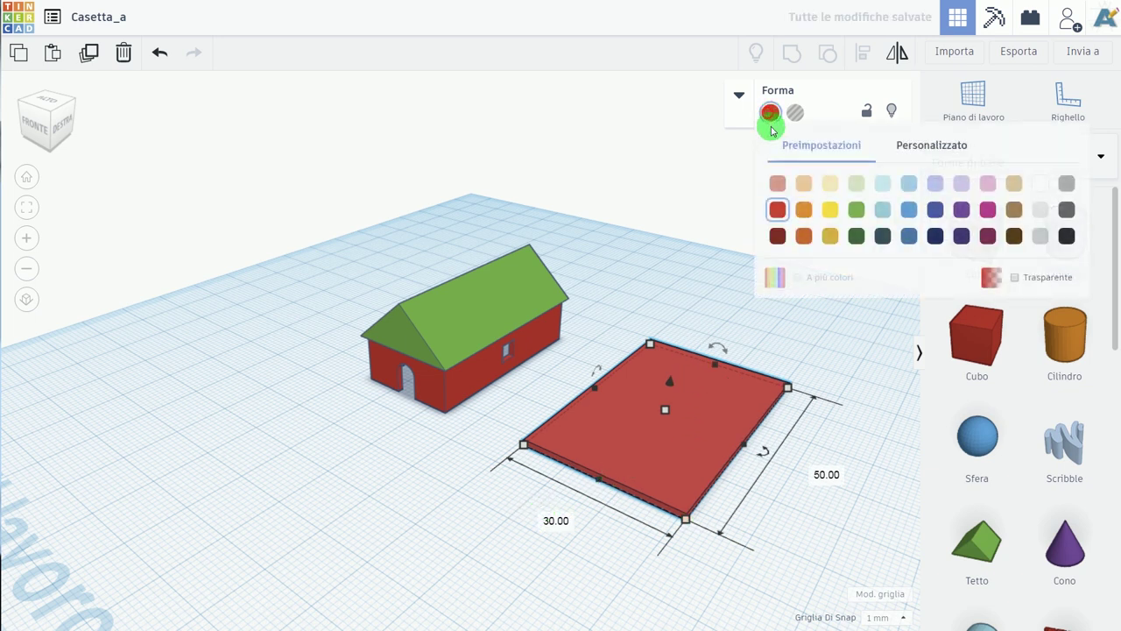
pyautogui.click(856, 182)
pyautogui.click(732, 276)
pyautogui.moveTo(682, 417)
pyautogui.mouseDown()
pyautogui.moveTo(546, 376)
pyautogui.moveTo(496, 376)
pyautogui.moveTo(493, 406)
pyautogui.mouseUp()
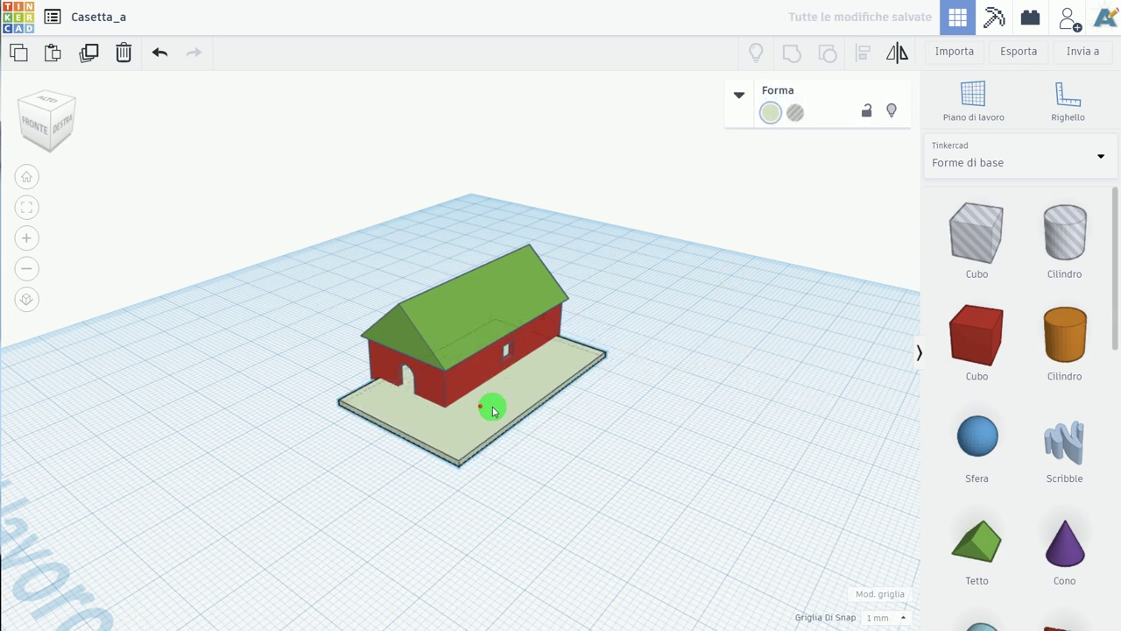
# - Raise the house onto the top of the plate and adjust the plate beneath it
pyautogui.click(442, 309)
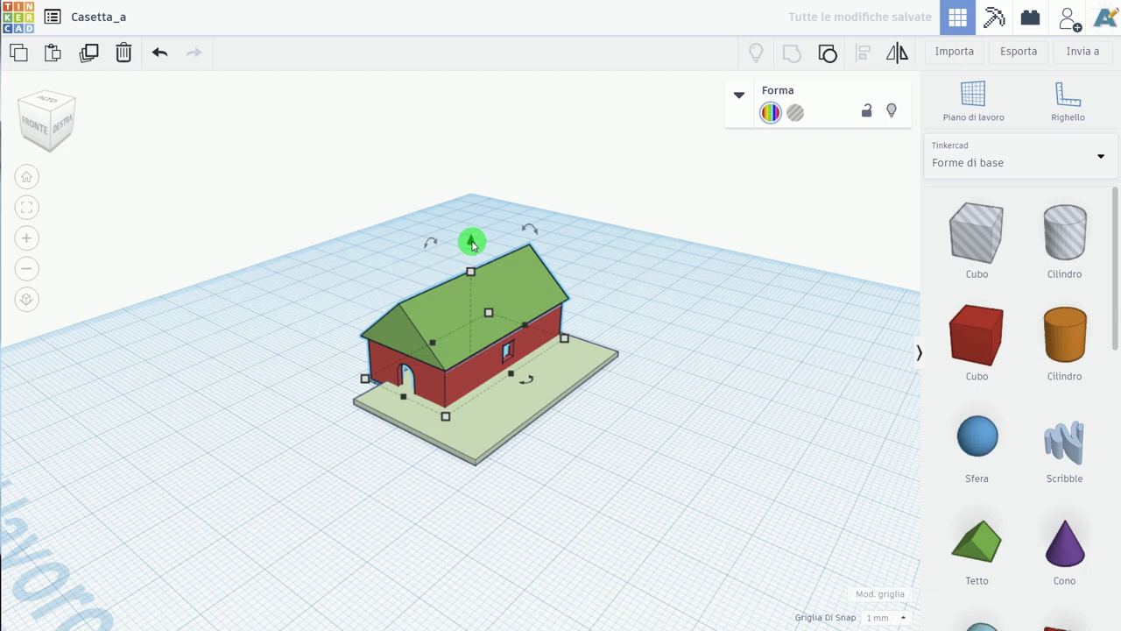
pyautogui.moveTo(471, 244); pyautogui.dragTo(473, 235)
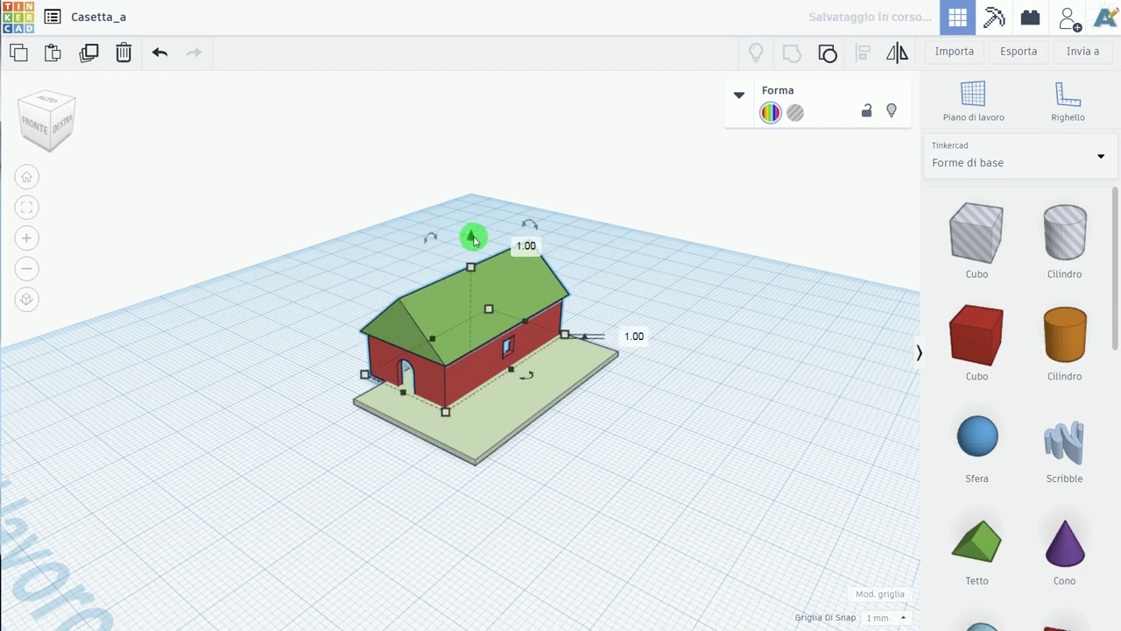
pyautogui.click(611, 272)
pyautogui.moveTo(546, 373); pyautogui.dragTo(531, 394)
pyautogui.click(576, 453)
# - Orbit around the house on its base plate to check it from the side and front
pyautogui.moveTo(588, 487); pyautogui.dragTo(419, 306)
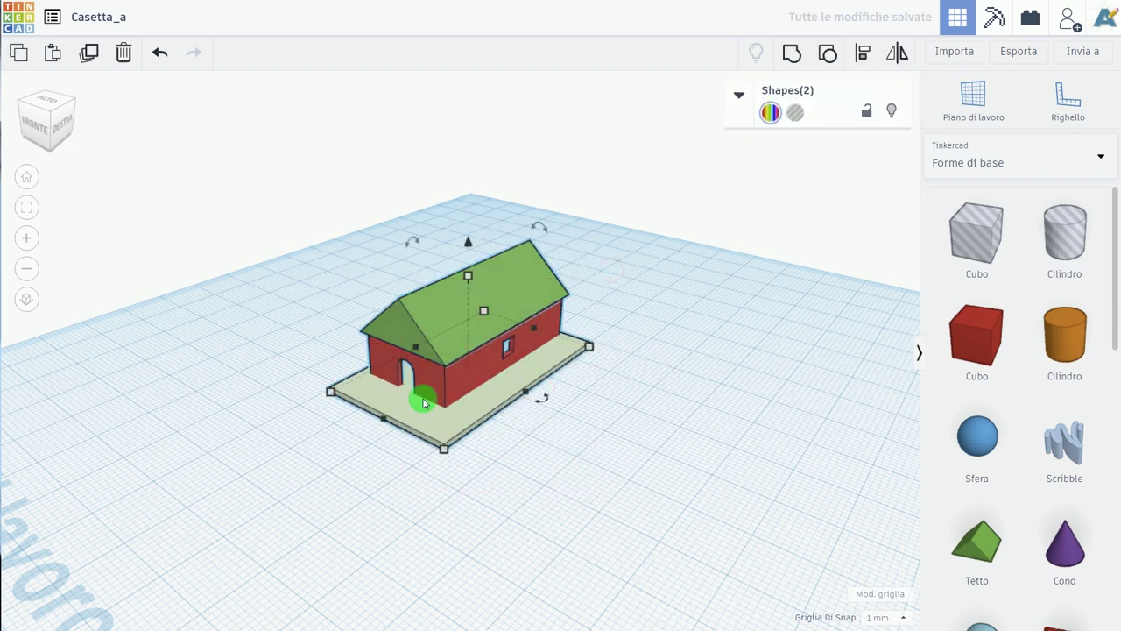
pyautogui.moveTo(443, 496)
pyautogui.mouseDown(button='right')
pyautogui.moveTo(690, 480)
pyautogui.moveTo(398, 396)
pyautogui.mouseUp(button='right')
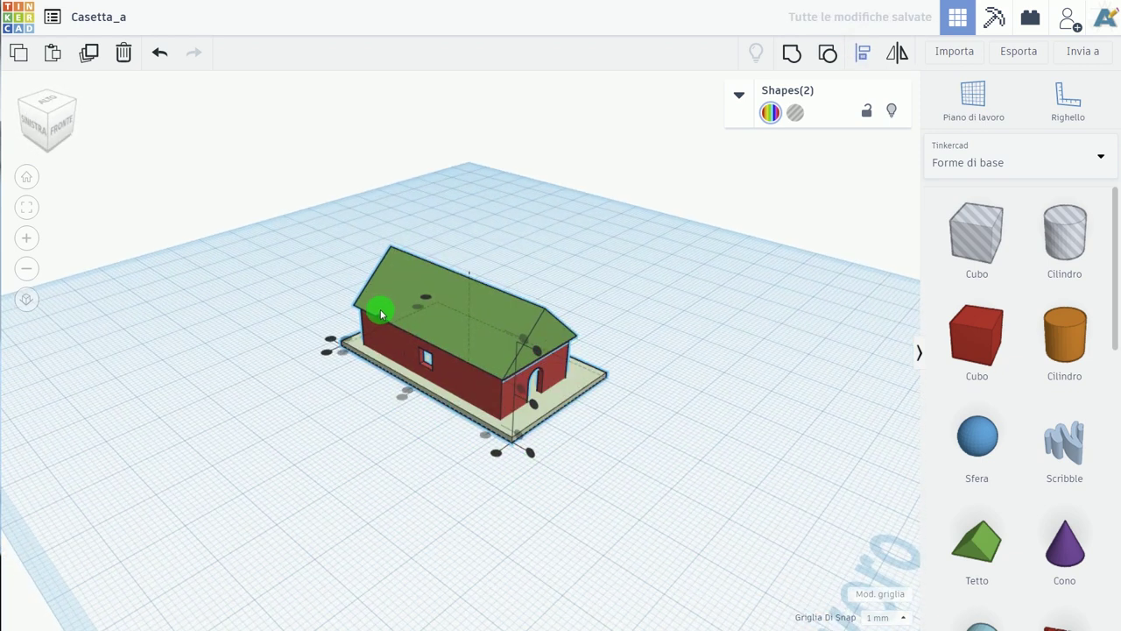
pyautogui.click(362, 440)
pyautogui.moveTo(539, 489)
pyautogui.mouseDown(button='right')
pyautogui.moveTo(413, 483)
pyautogui.moveTo(348, 461)
pyautogui.moveTo(325, 481)
pyautogui.moveTo(350, 486)
pyautogui.moveTo(303, 456)
pyautogui.moveTo(295, 487)
pyautogui.mouseUp(button='right')
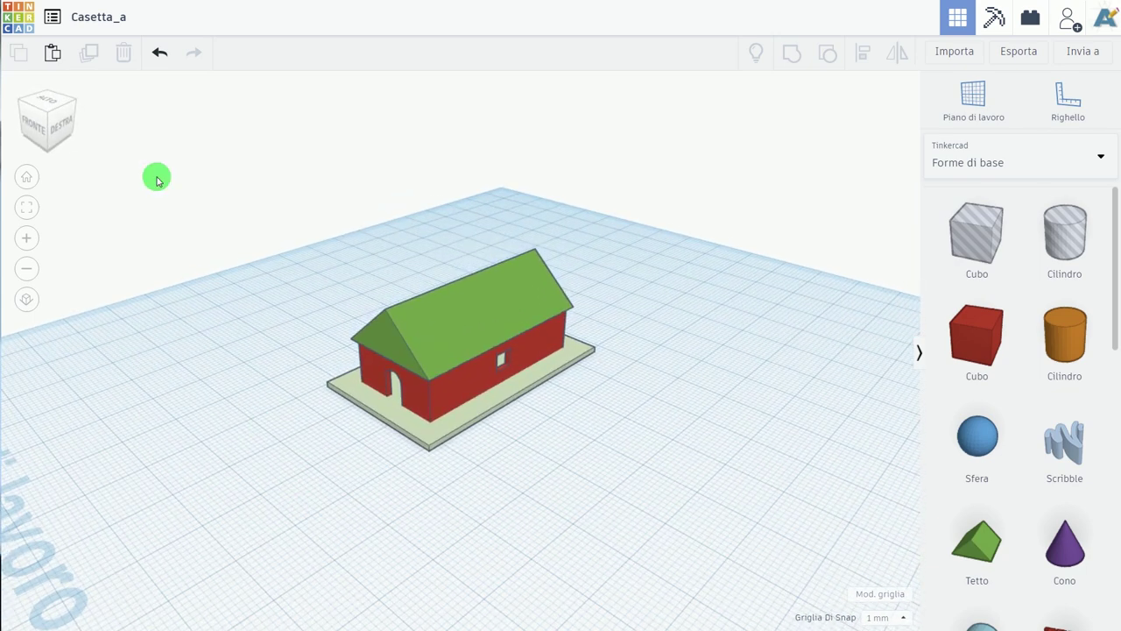